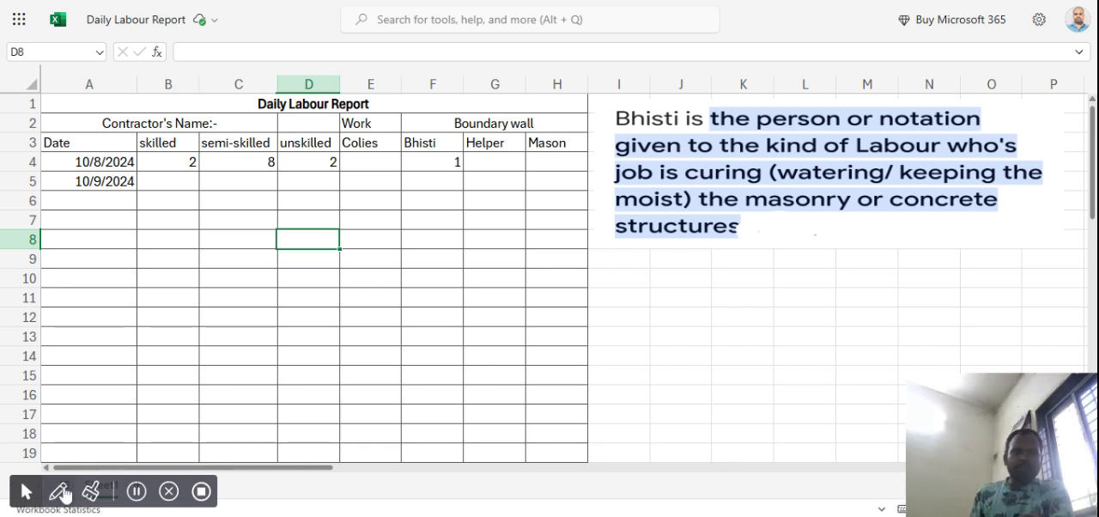
pyautogui.click(61, 491)
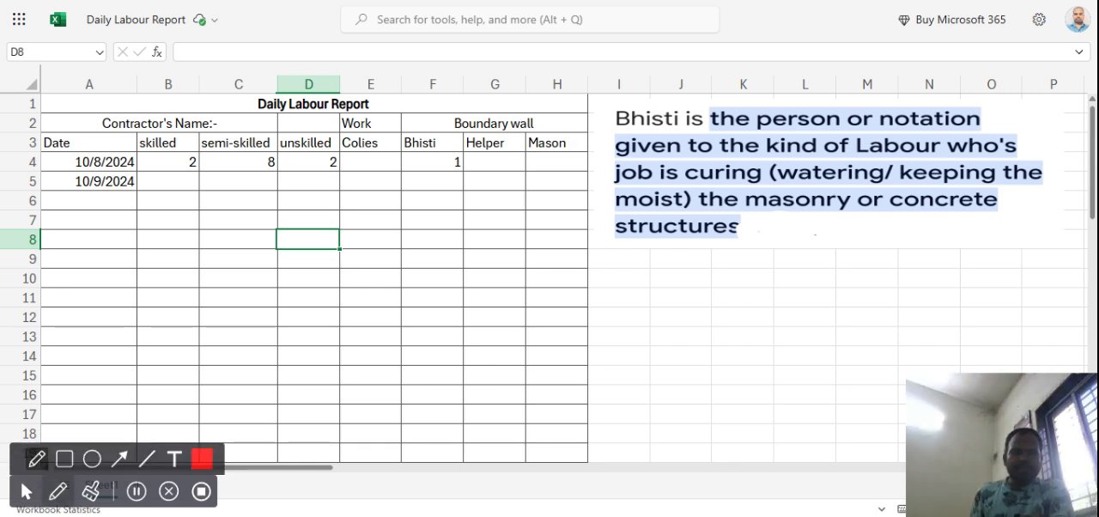
pyautogui.moveTo(383, 109); pyautogui.dragTo(418, 101)
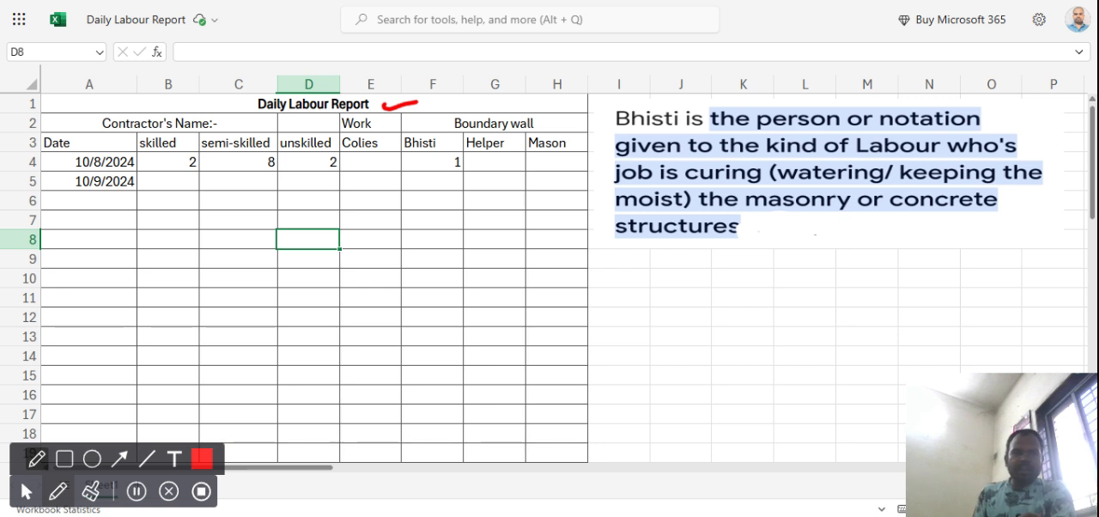
pyautogui.moveTo(131, 102)
pyautogui.mouseDown()
pyautogui.moveTo(86, 127)
pyautogui.moveTo(227, 127)
pyautogui.moveTo(206, 105)
pyautogui.moveTo(62, 109)
pyautogui.moveTo(94, 101)
pyautogui.mouseUp()
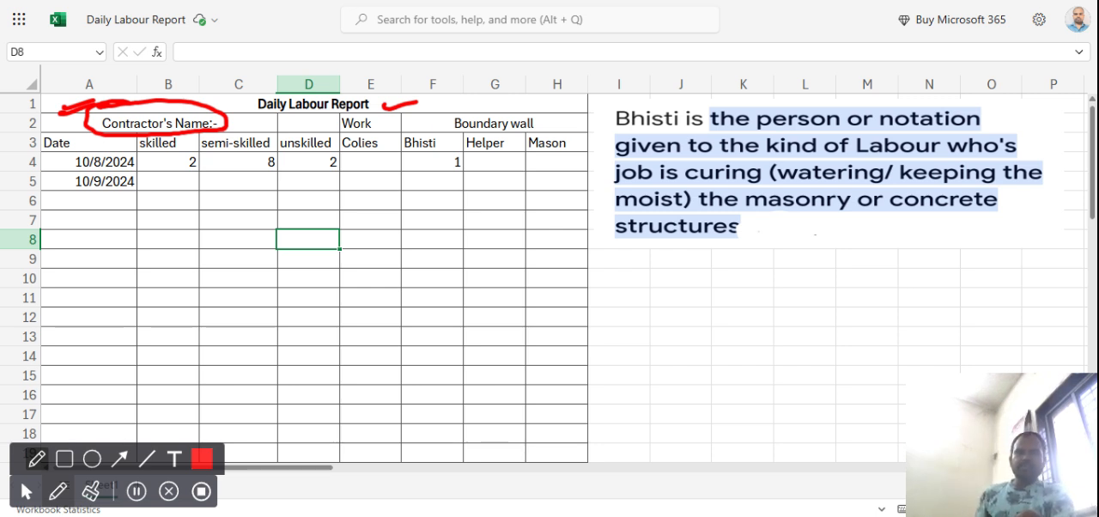
pyautogui.moveTo(427, 111)
pyautogui.mouseDown()
pyautogui.moveTo(435, 122)
pyautogui.moveTo(449, 115)
pyautogui.mouseUp()
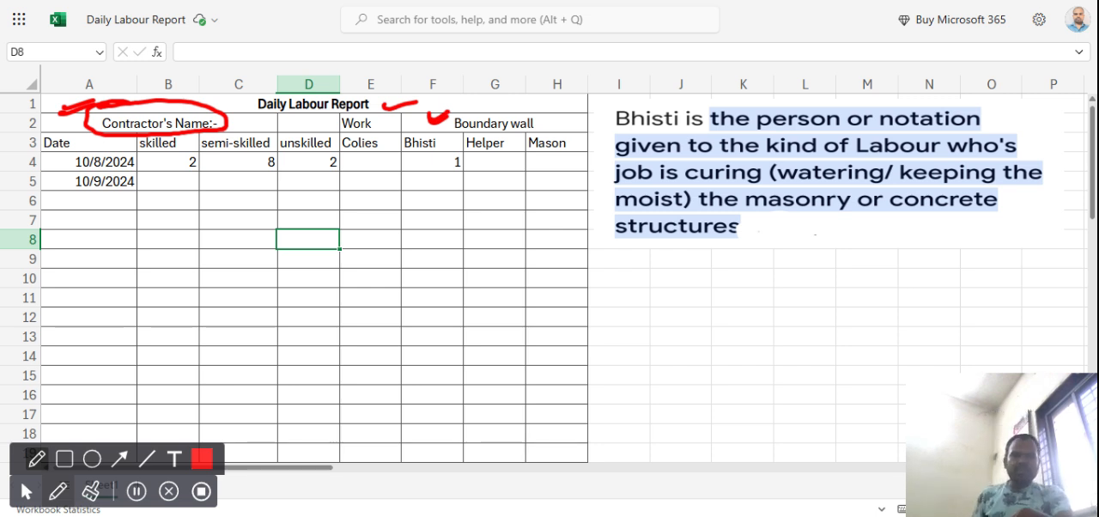
pyautogui.click(91, 490)
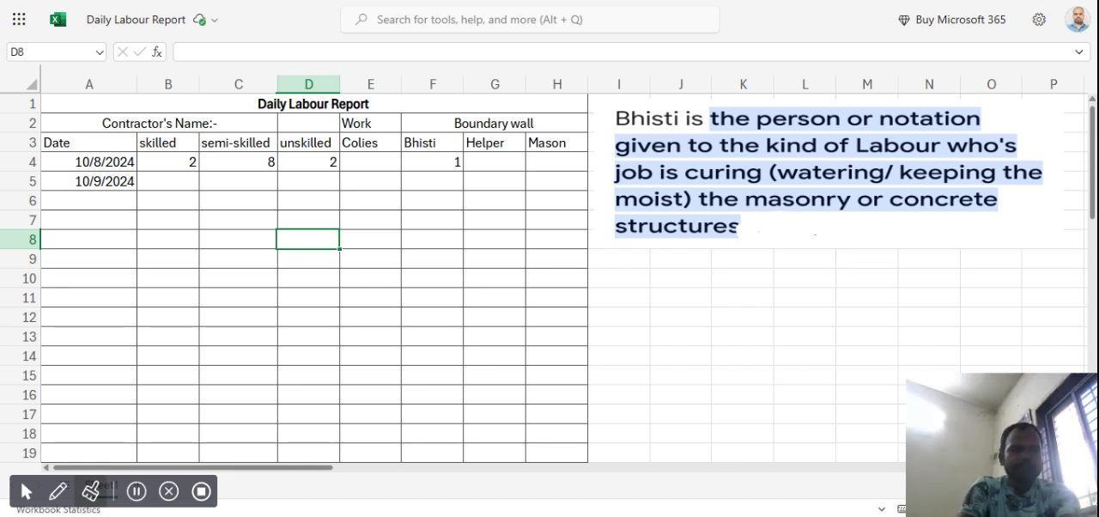
pyautogui.click(23, 492)
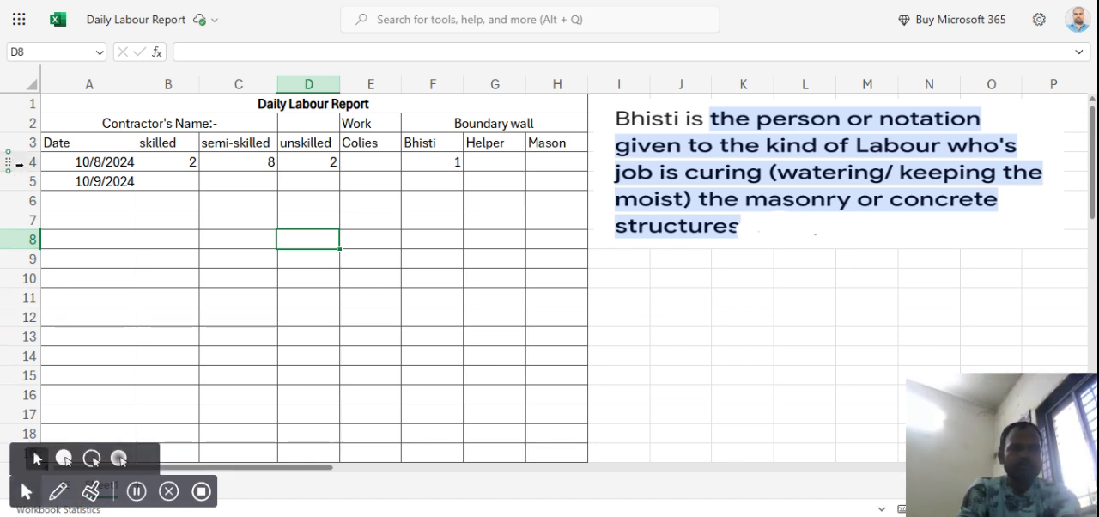
# Insert a blank row above the Contractor's Name row of the labour report.
pyautogui.click(31, 123)
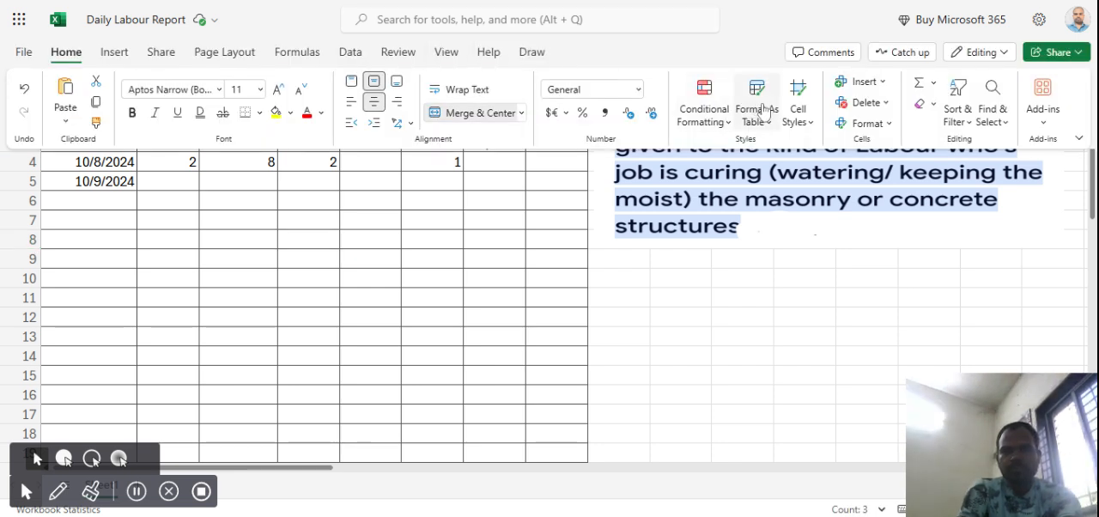
pyautogui.click(861, 85)
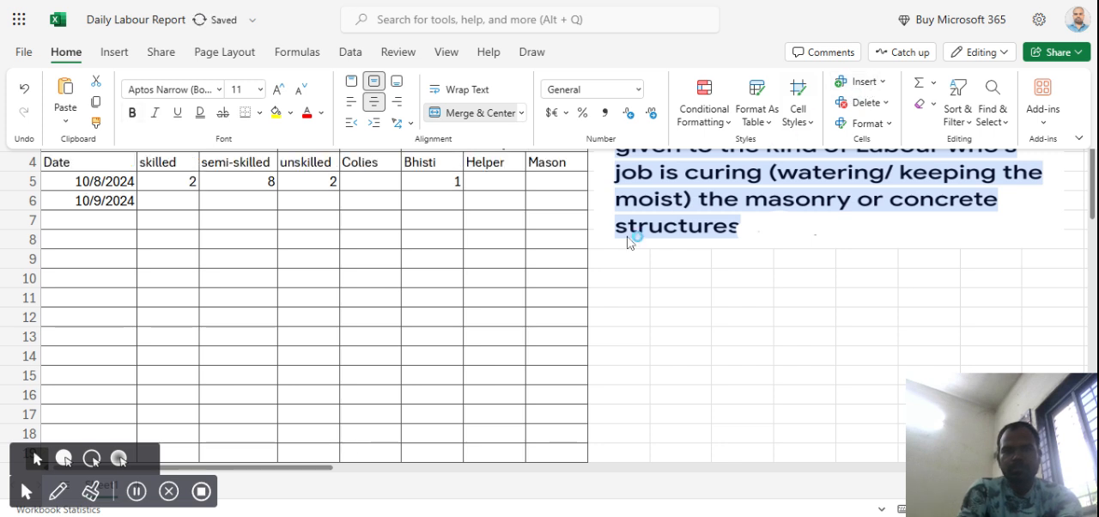
pyautogui.click(403, 313)
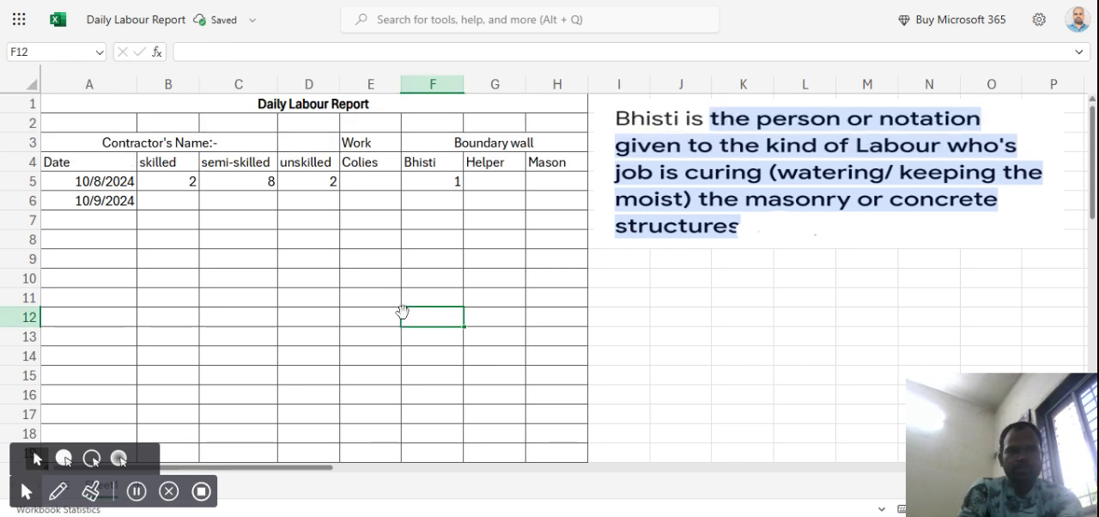
# Enter the label "Client name" in cell A2 of the new row.
pyautogui.click(102, 125)
pyautogui.hotkey('shift', 'Right')
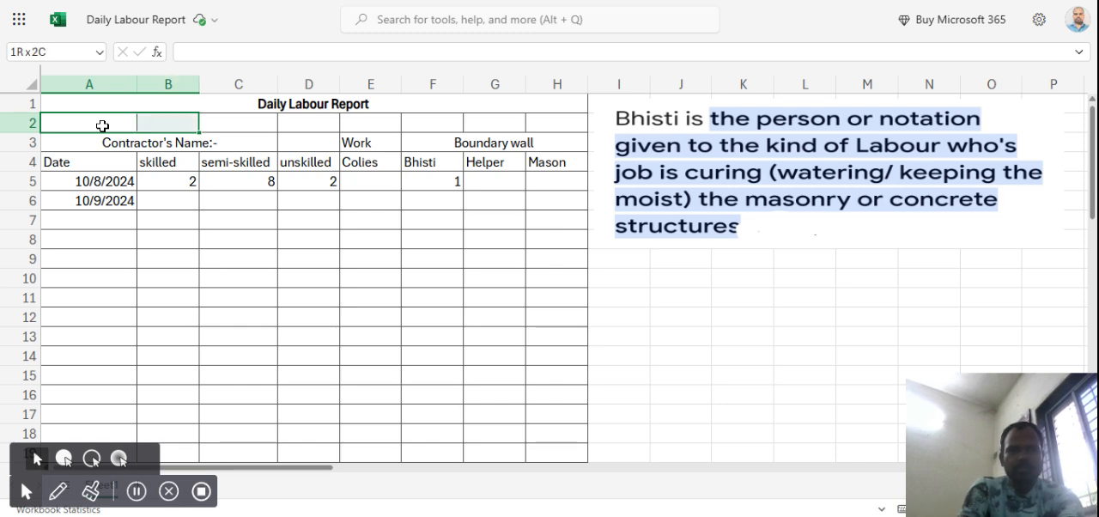
pyautogui.write('Cle')
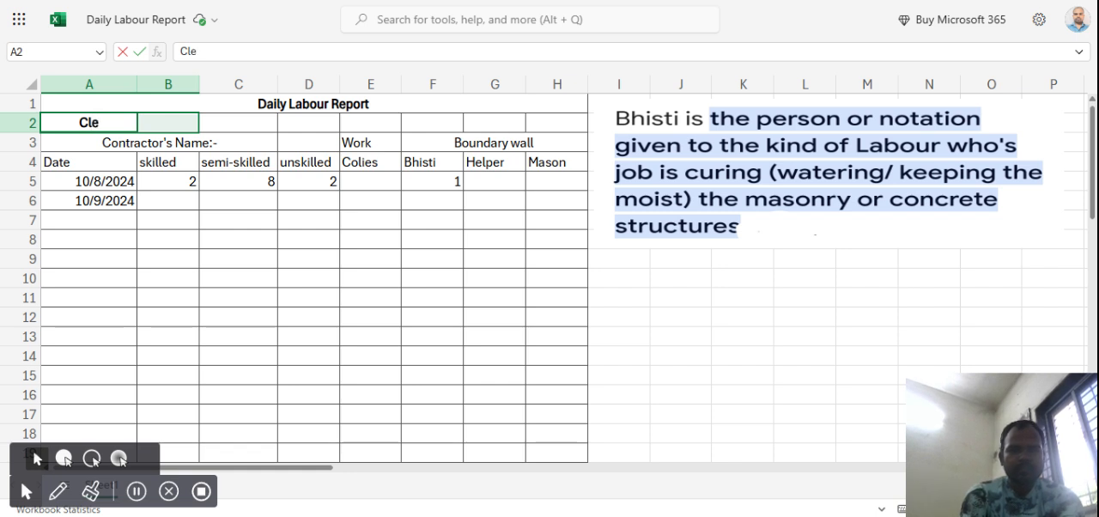
pyautogui.press('BackSpace')
pyautogui.write('ien')
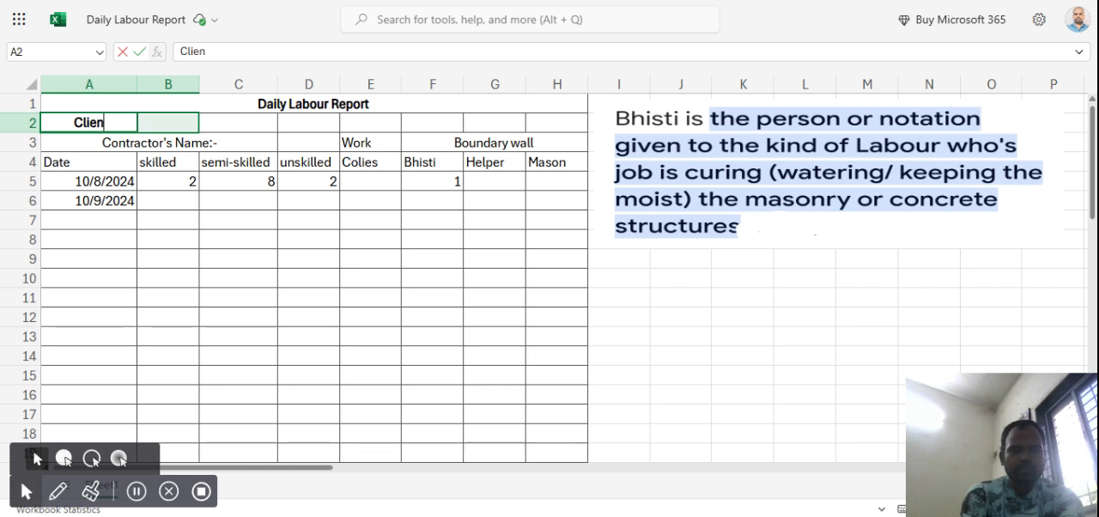
pyautogui.write('t name')
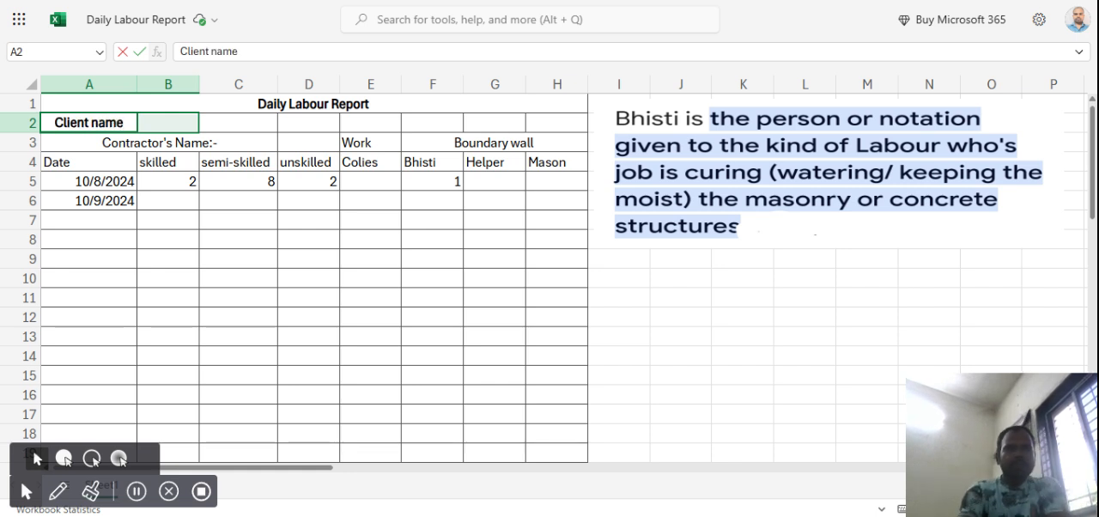
# Merge and center cells A2:B2 that hold the Client name label.
pyautogui.click(281, 5)
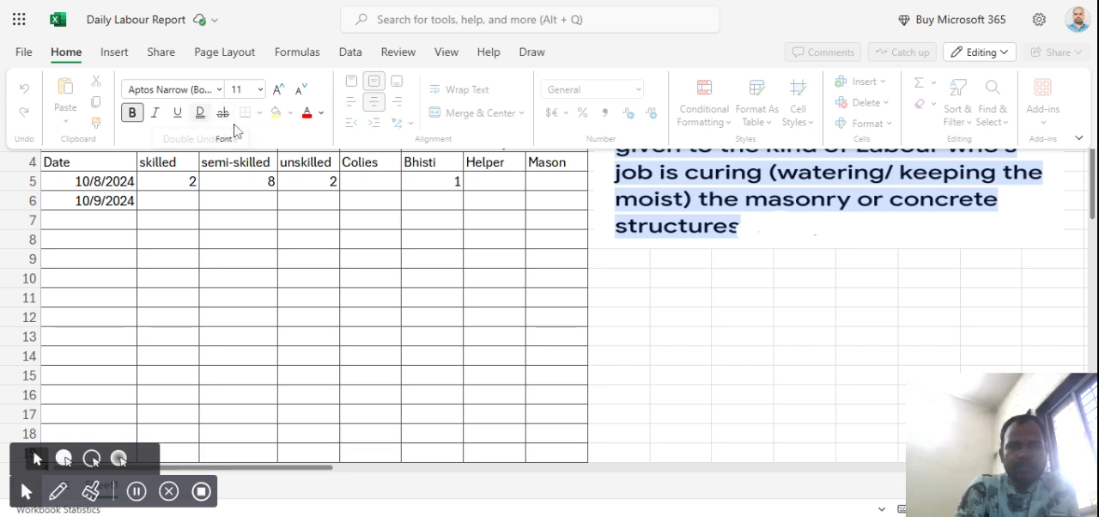
pyautogui.click(155, 128)
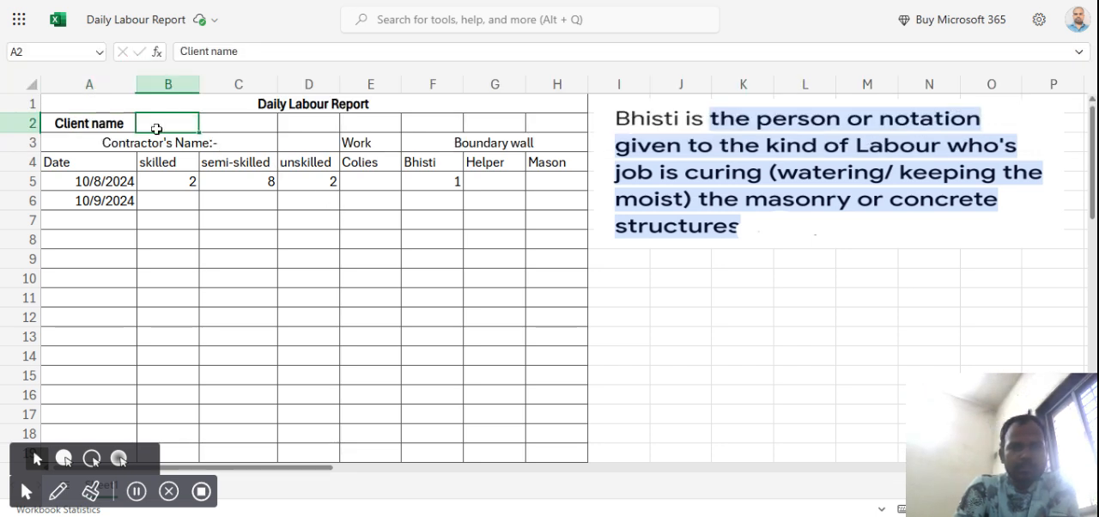
pyautogui.click(101, 122)
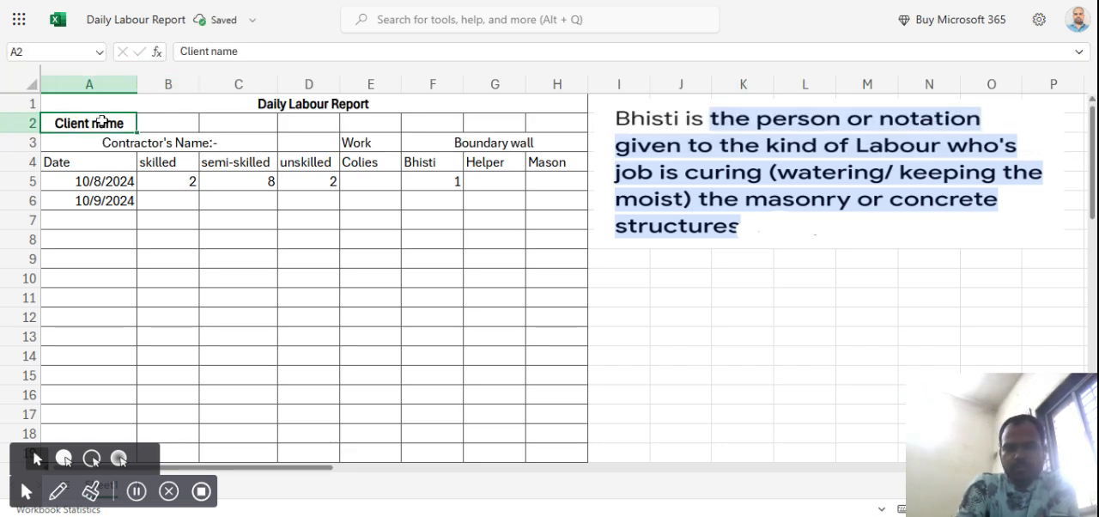
pyautogui.moveTo(346, 40)
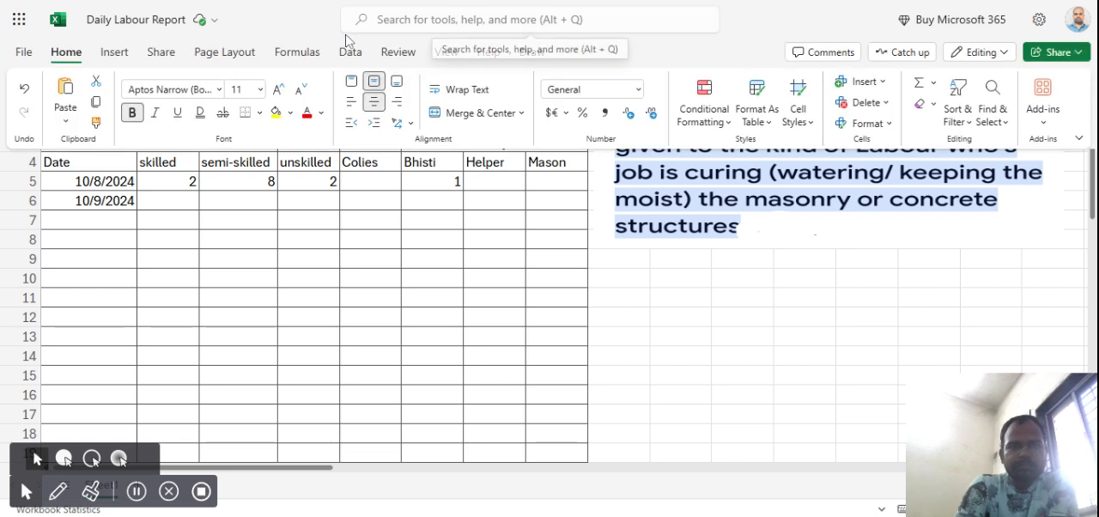
pyautogui.click(472, 122)
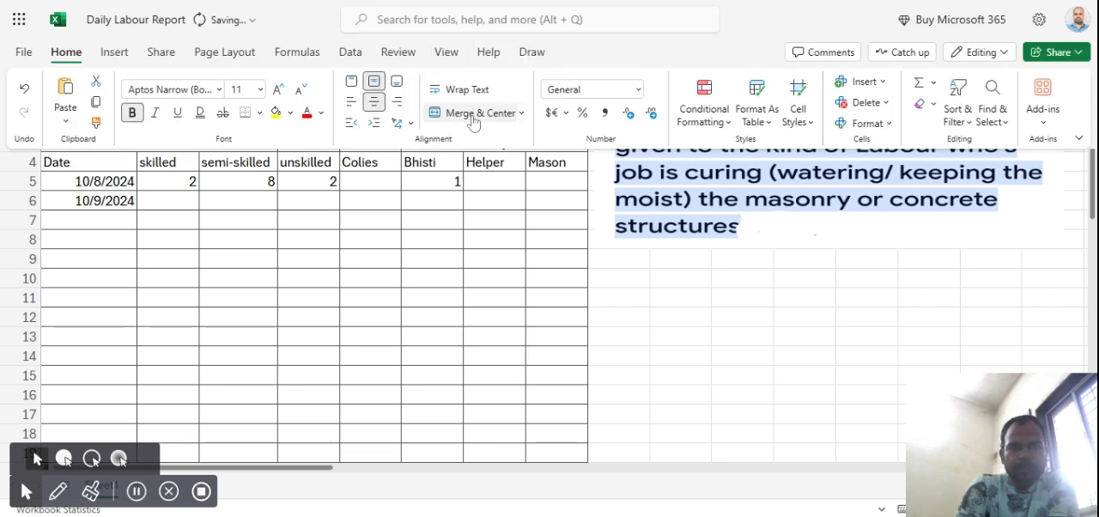
pyautogui.click(424, 184)
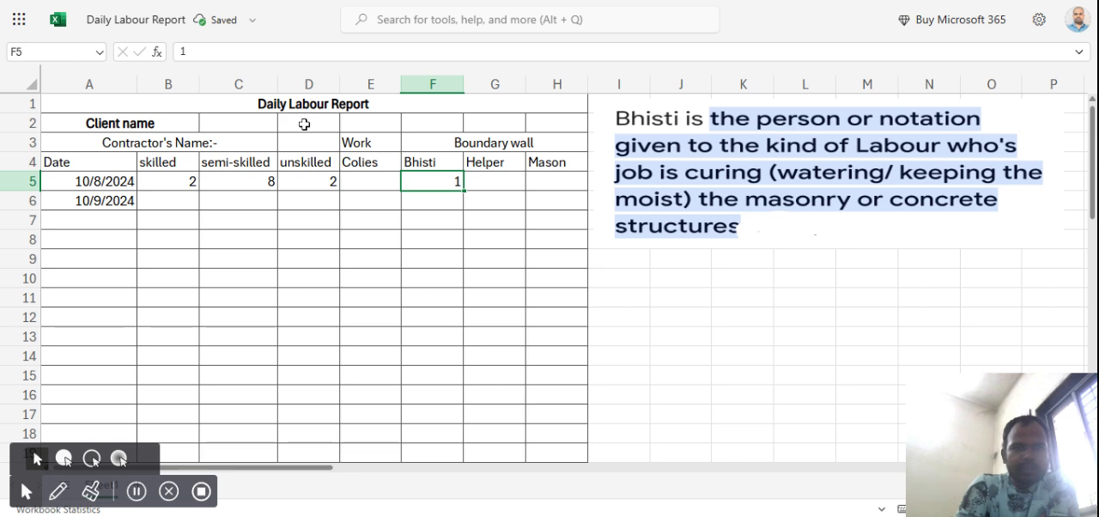
# Merge and center the empty cells C2:D2 next to the Client name label.
pyautogui.click(257, 121)
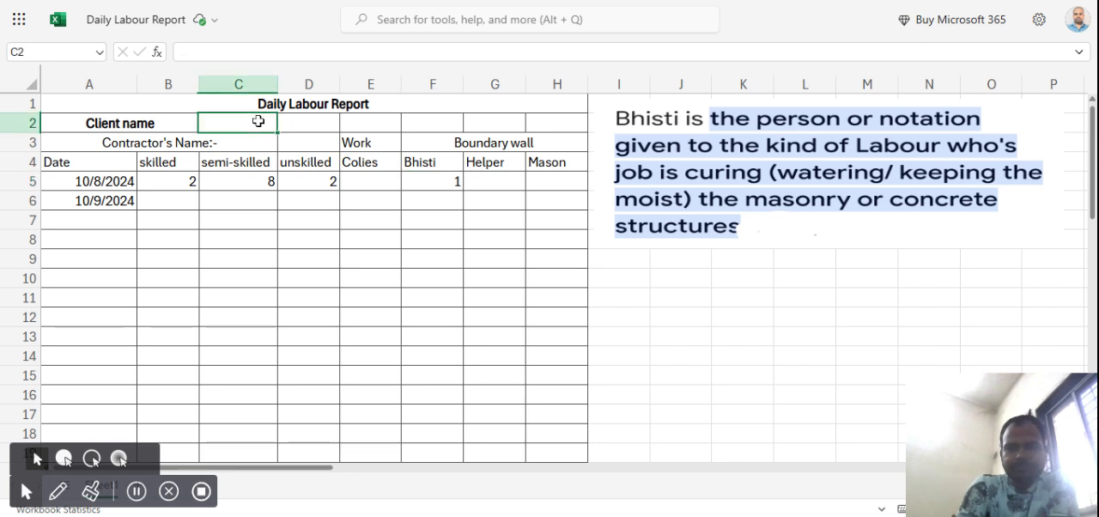
pyautogui.hotkey('shift', 'Right')
pyautogui.click(269, 24)
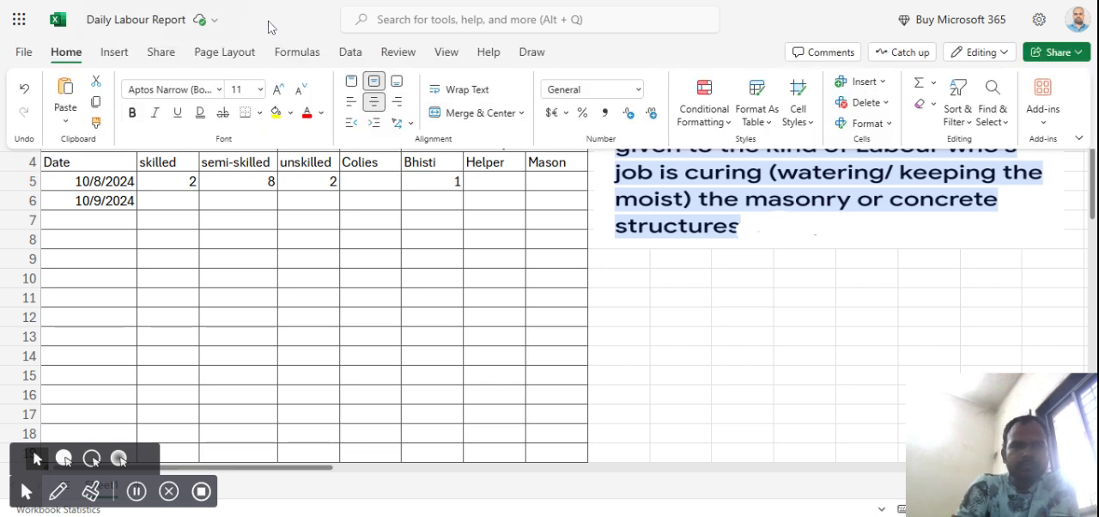
pyautogui.click(474, 113)
pyautogui.click(468, 221)
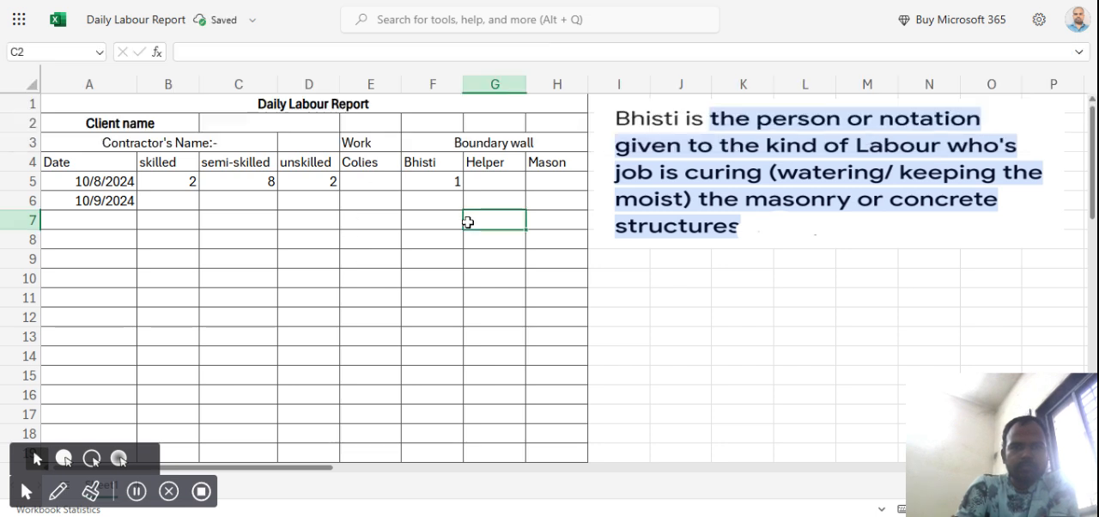
# Enter the label "company name" in cell E2.
pyautogui.click(362, 125)
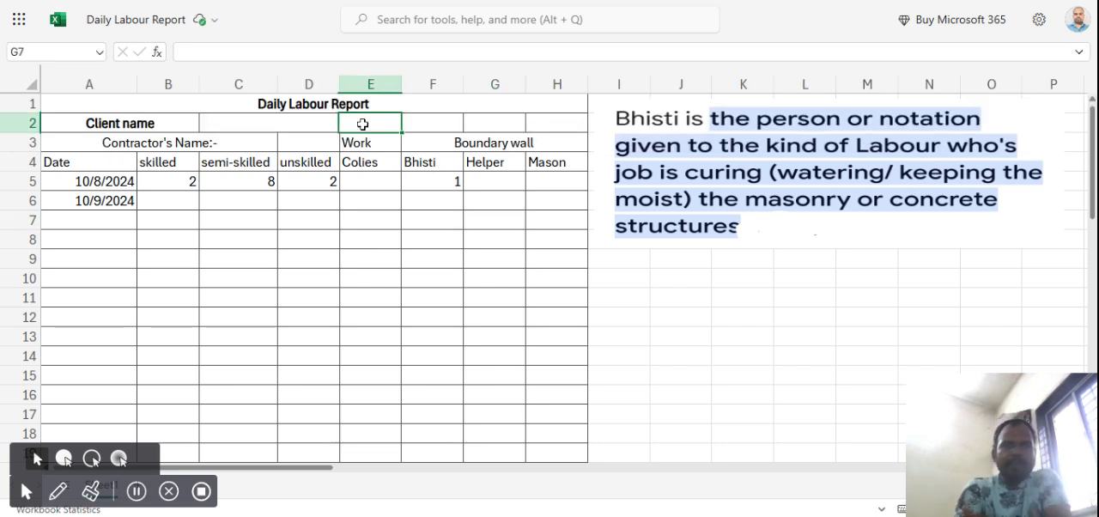
pyautogui.write('comp')
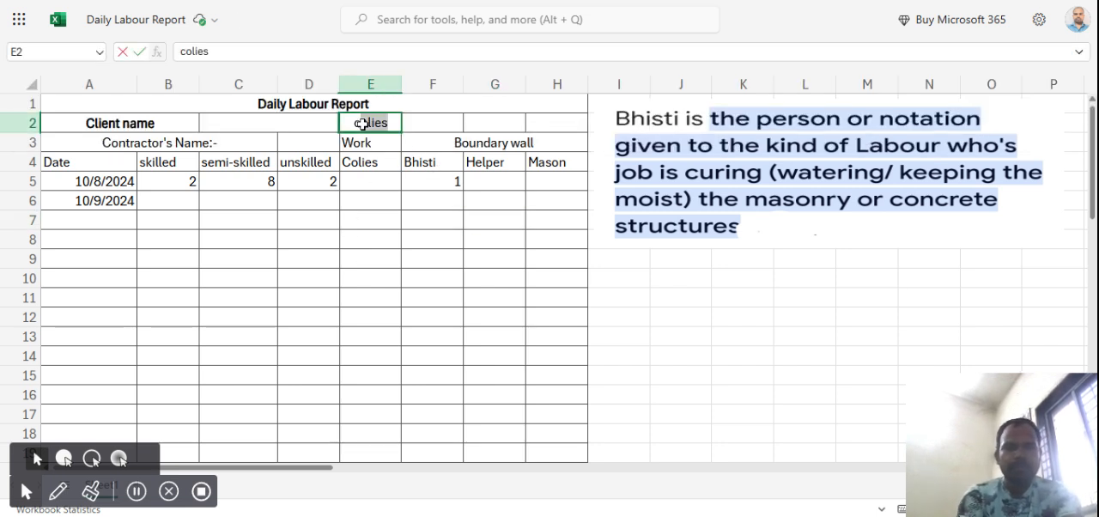
pyautogui.write('anu')
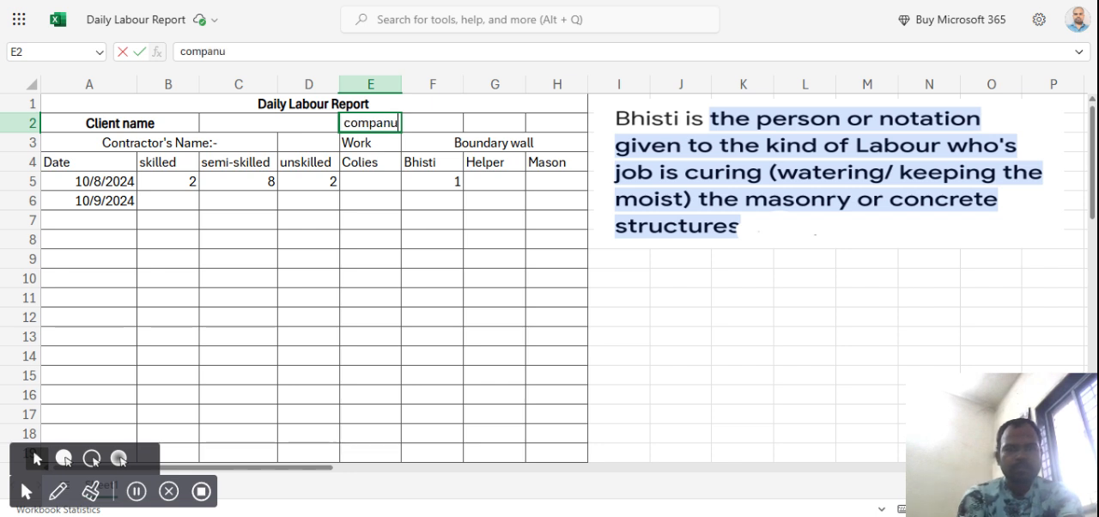
pyautogui.press('BackSpace')
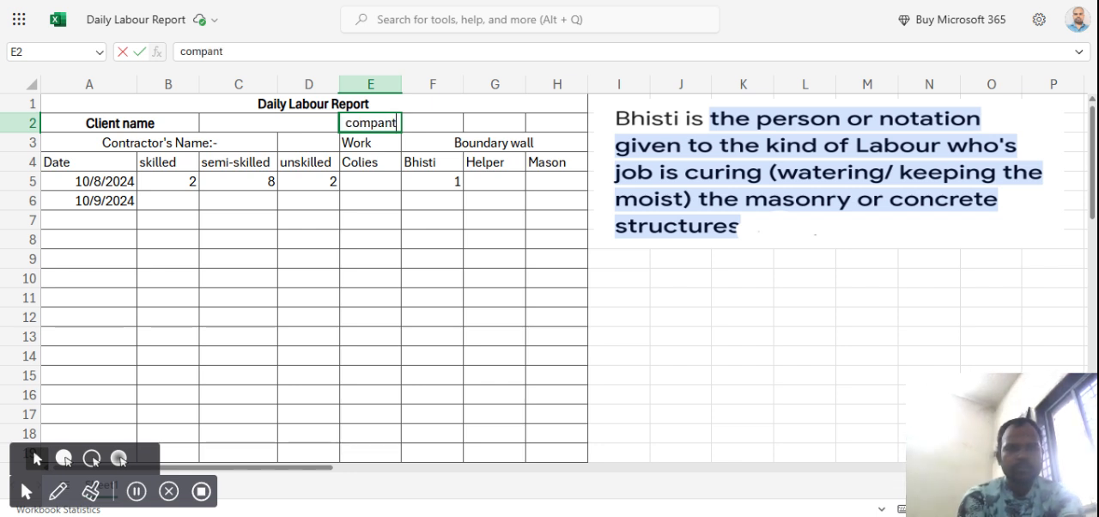
pyautogui.write('y name')
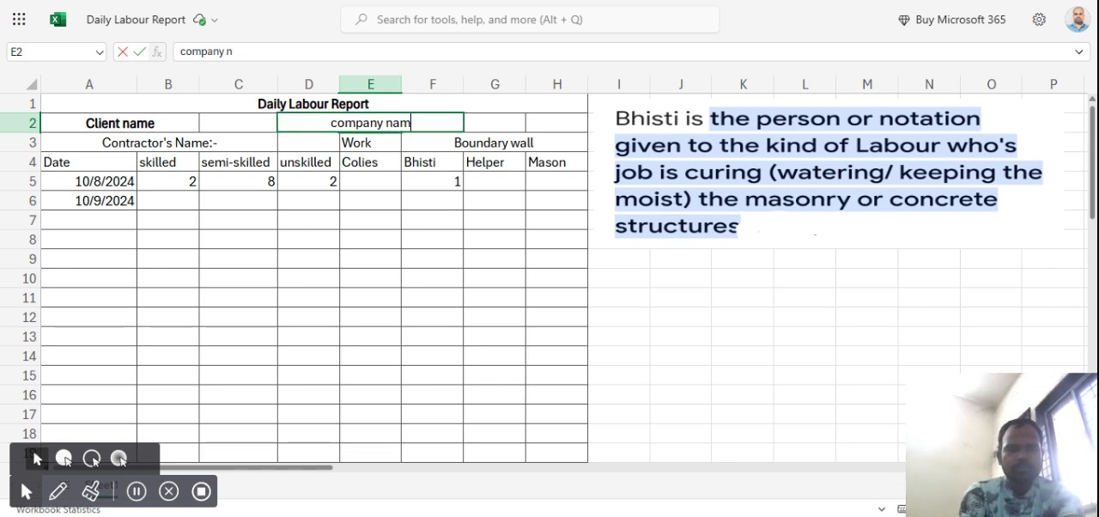
pyautogui.click(505, 122)
# Merge and center cells E2:F2 that hold the company name label.
pyautogui.click(440, 124)
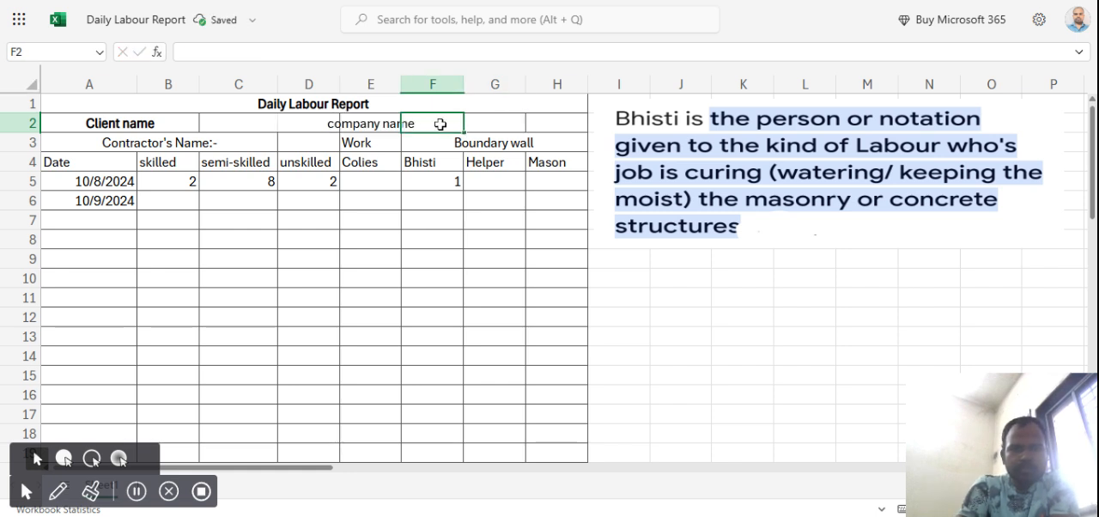
pyautogui.press('Left')
pyautogui.press('Left')
pyautogui.press('Left')
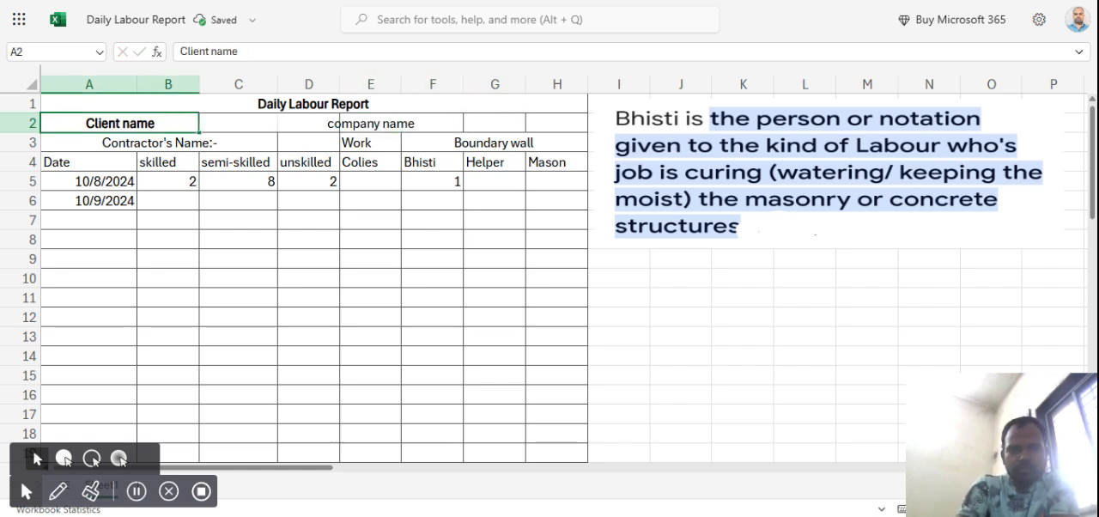
pyautogui.click(384, 127)
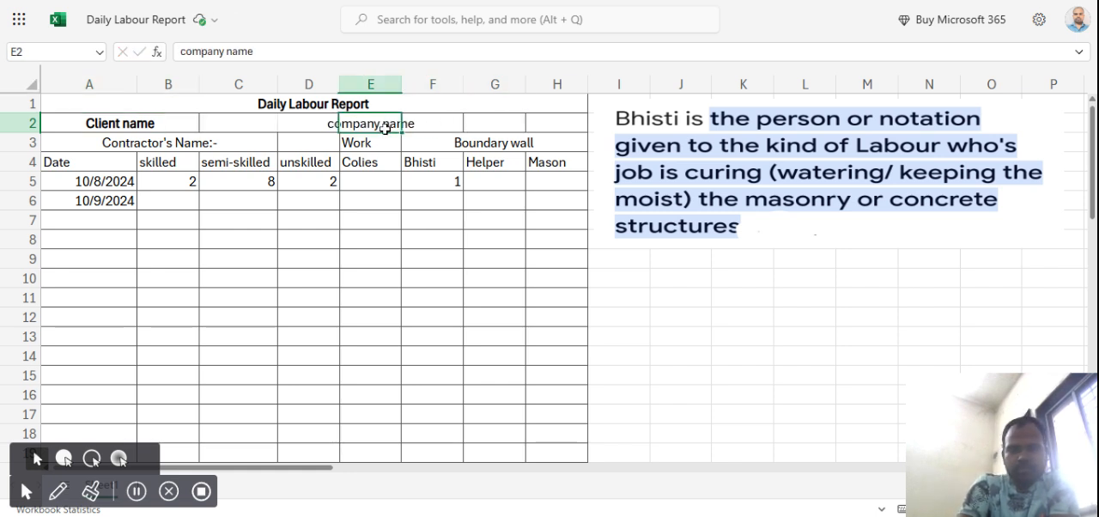
pyautogui.hotkey('shift', 'Right')
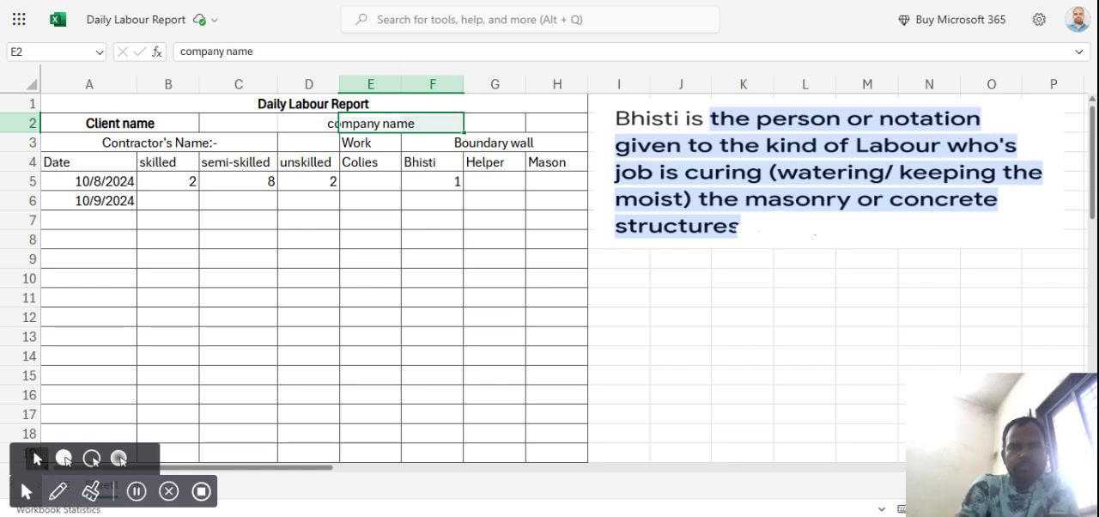
pyautogui.click(280, 30)
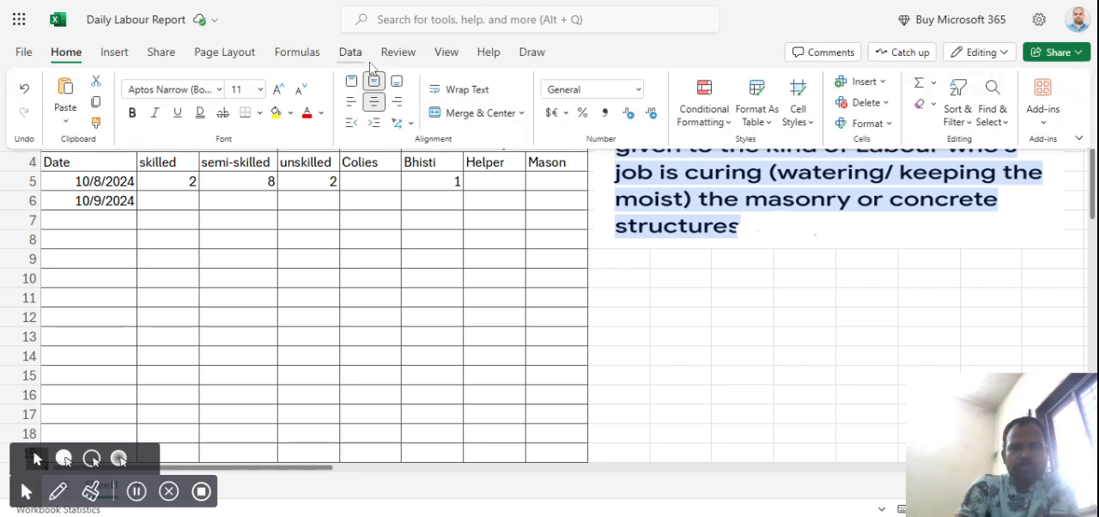
pyautogui.click(483, 121)
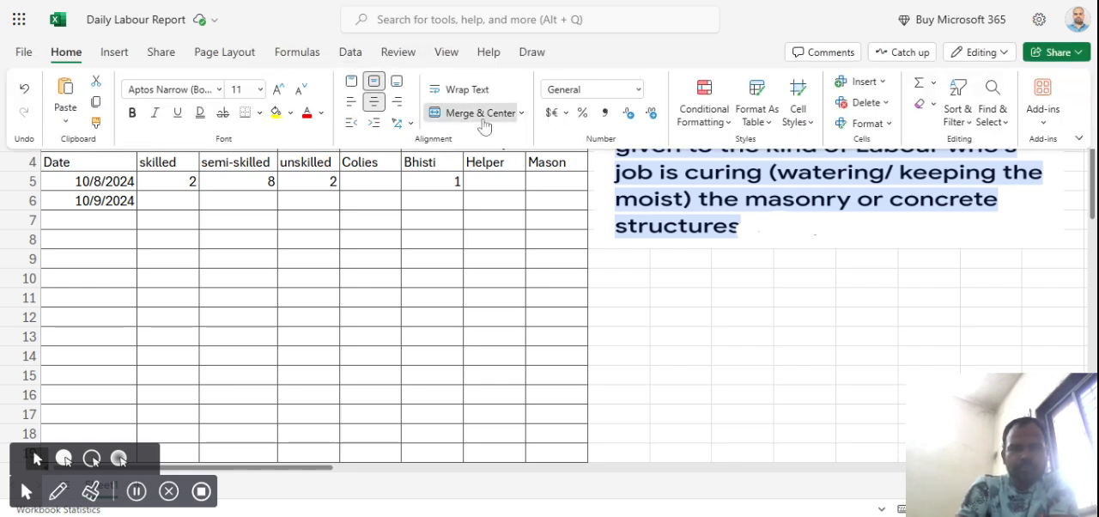
pyautogui.click(468, 201)
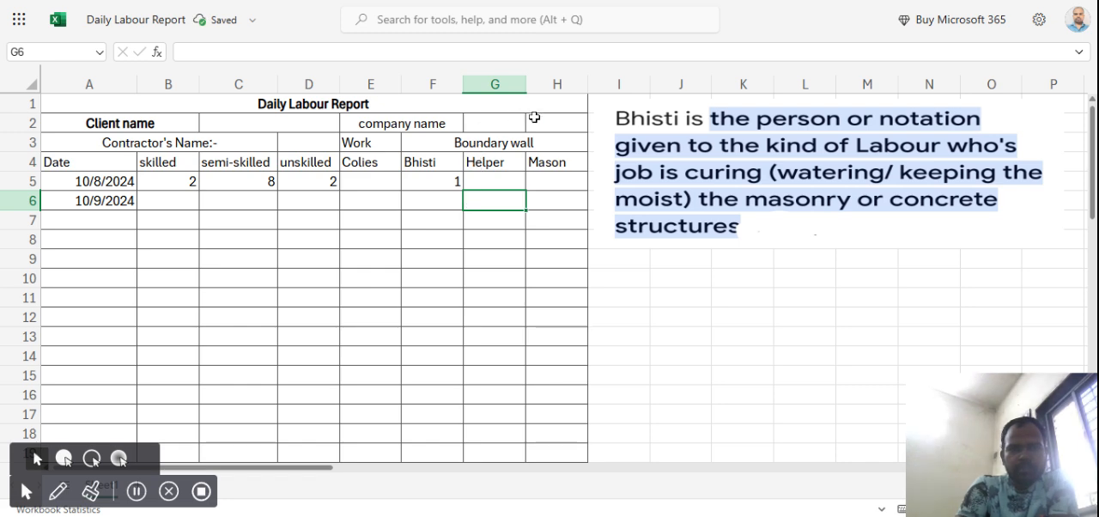
# Merge and center the empty cells G2:H2 next to the company name label.
pyautogui.click(510, 125)
pyautogui.hotkey('shift', 'Right')
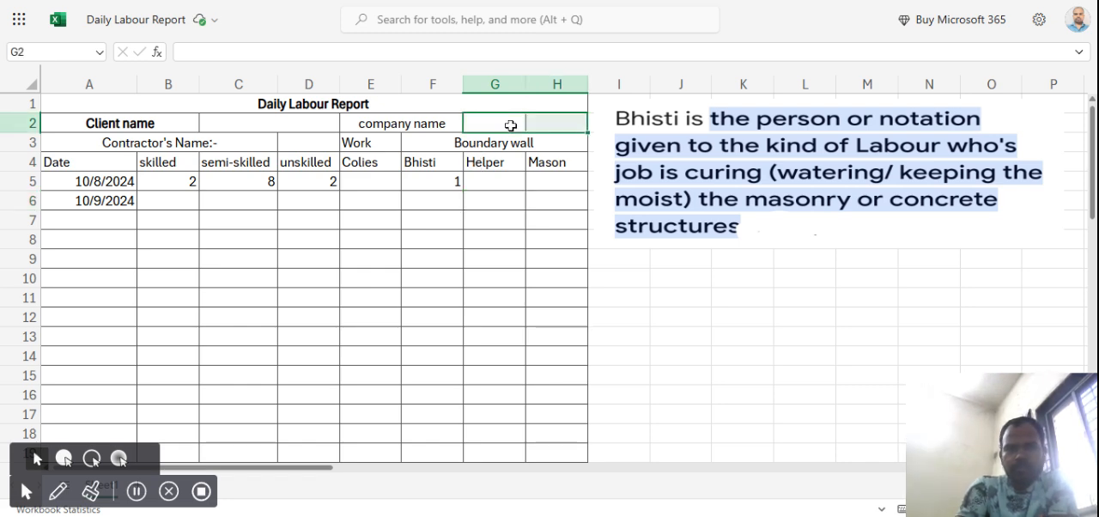
pyautogui.click(490, 6)
pyautogui.click(491, 6)
pyautogui.click(490, 3)
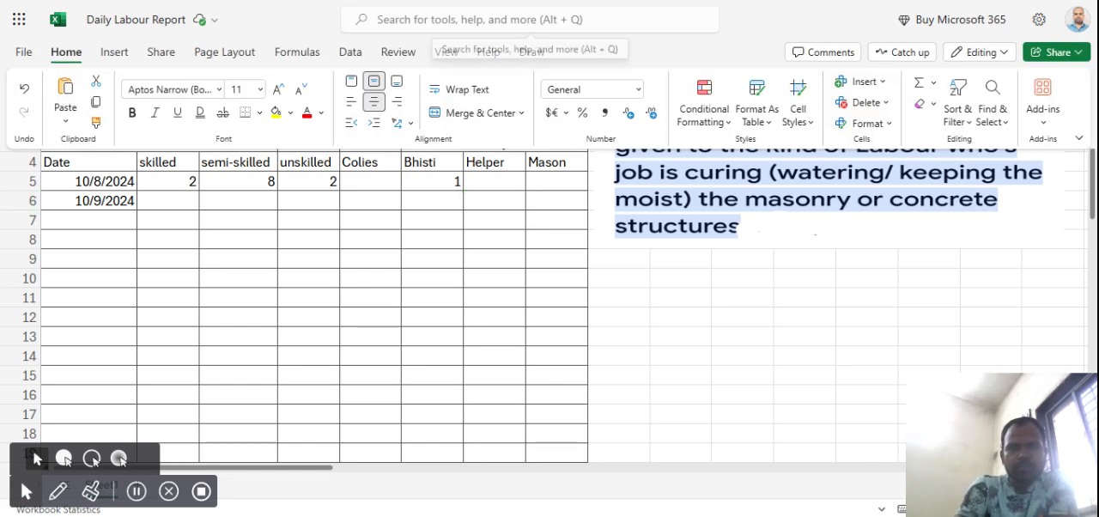
pyautogui.click(469, 116)
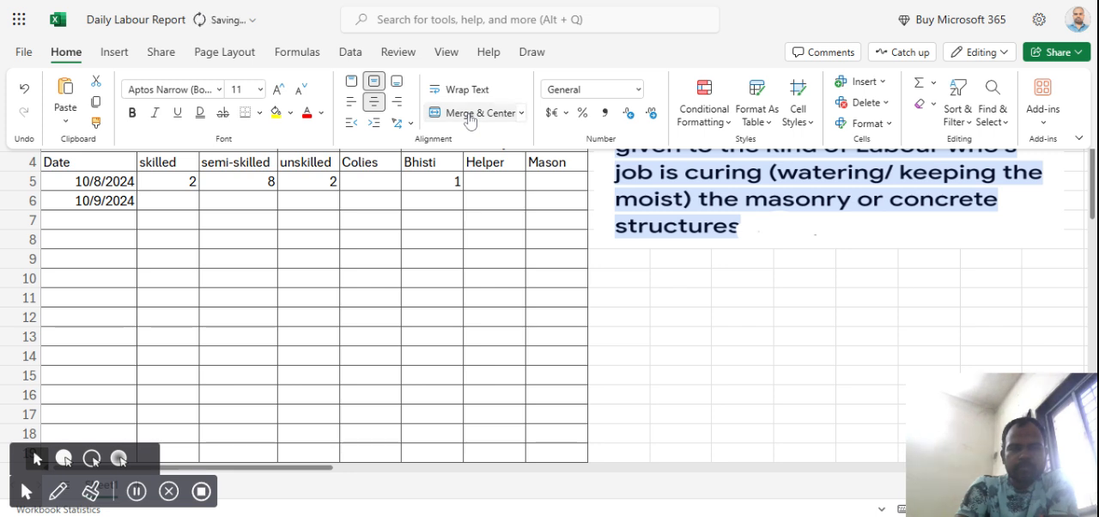
pyautogui.click(461, 201)
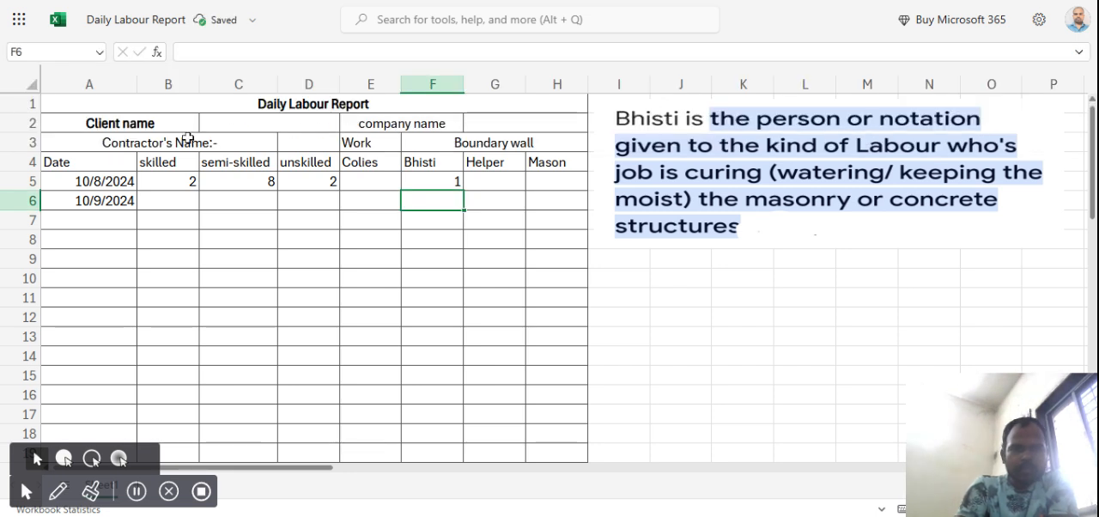
# Insert a blank row above the Date header row, at row 4.
pyautogui.click(28, 161)
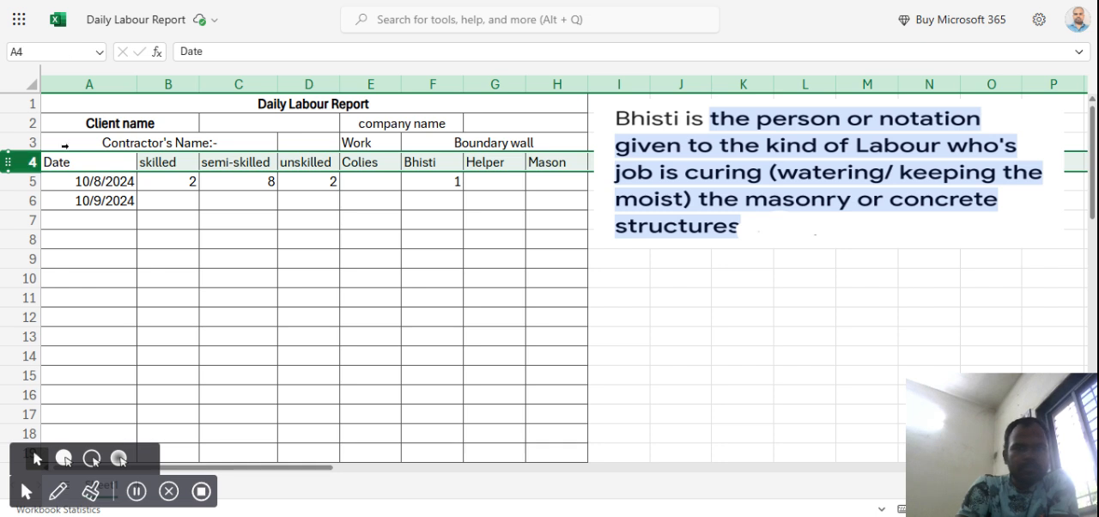
pyautogui.click(349, 10)
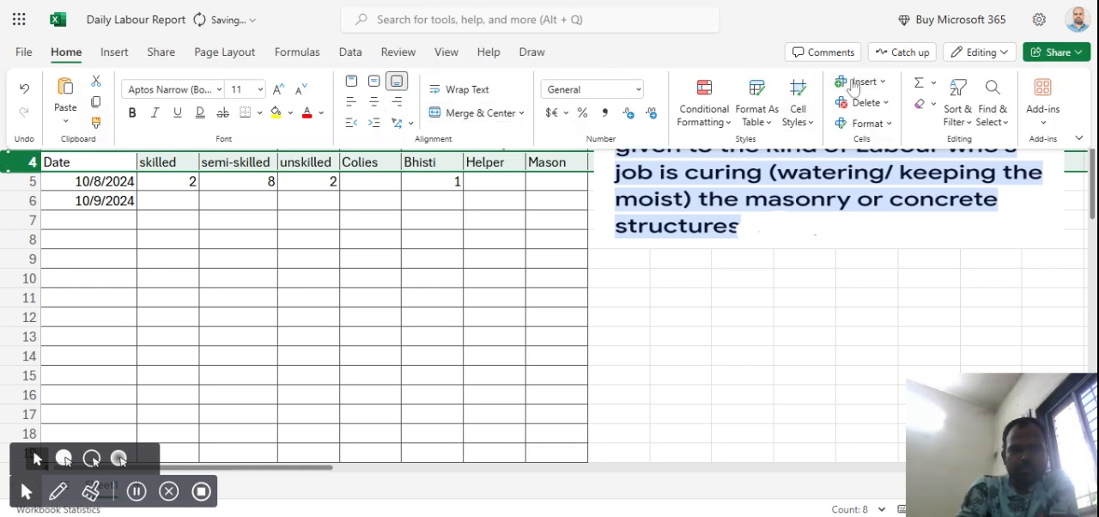
pyautogui.click(309, 275)
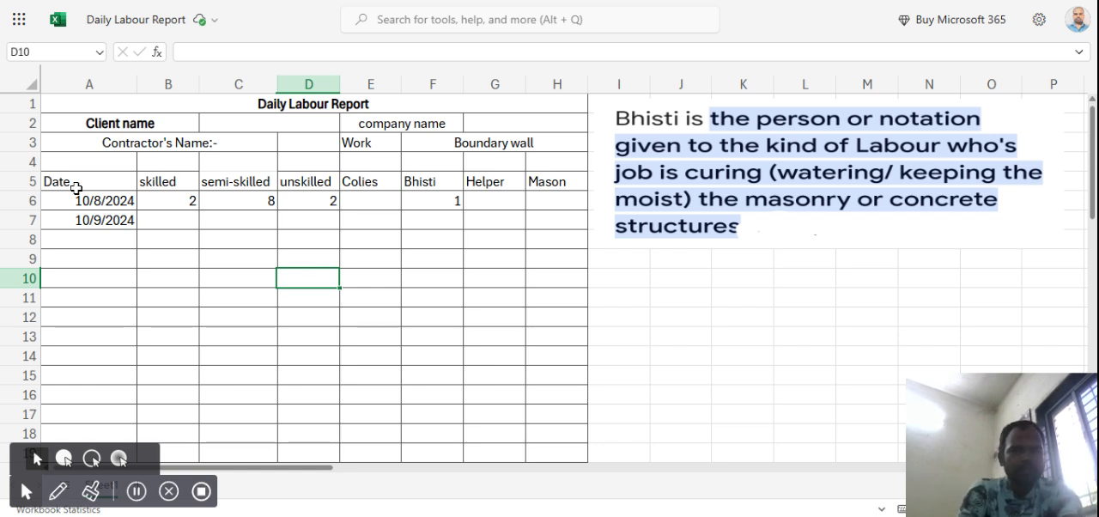
pyautogui.click(109, 165)
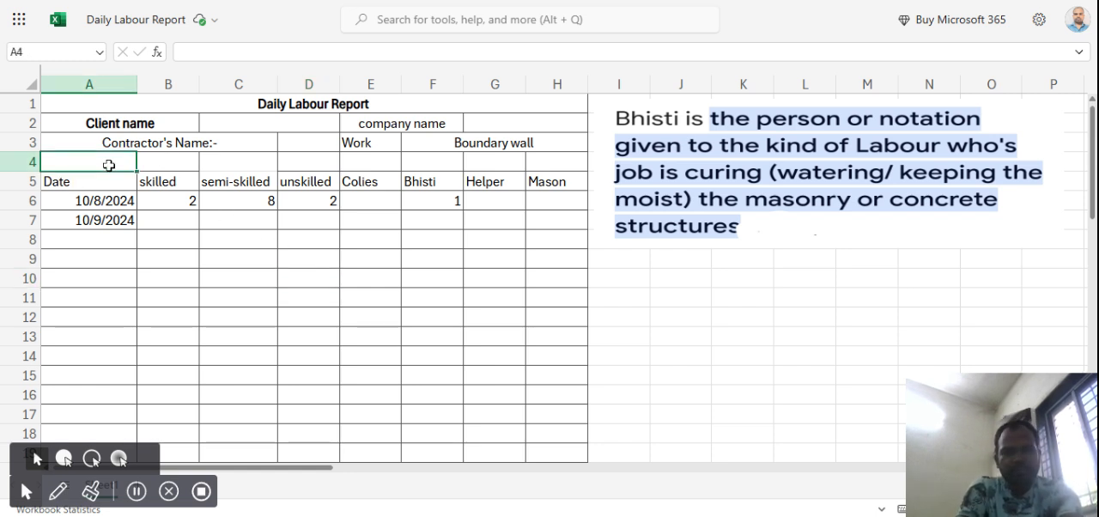
pyautogui.hotkey('shift', 'Right')
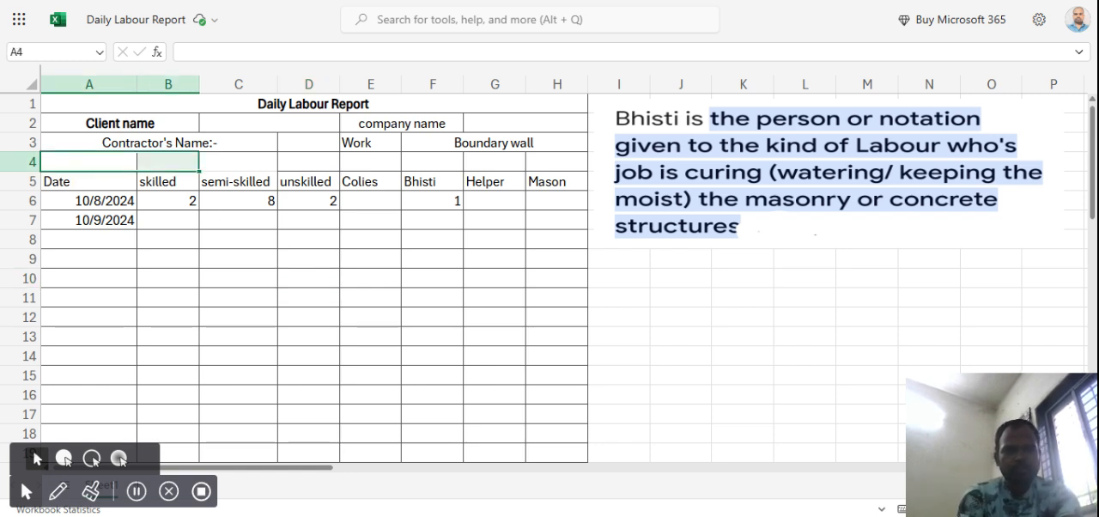
pyautogui.write('wo')
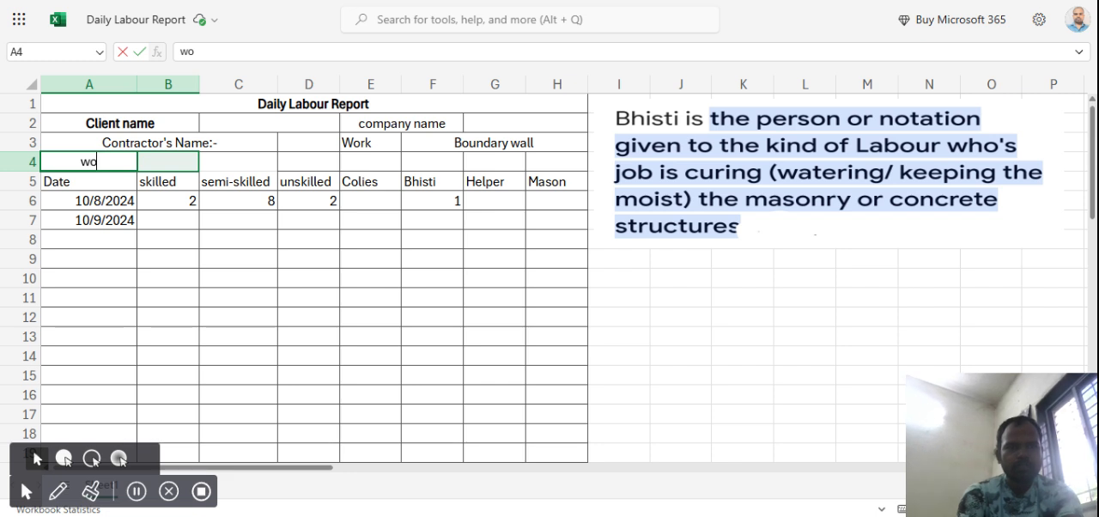
pyautogui.press('BackSpace')
pyautogui.press('BackSpace')
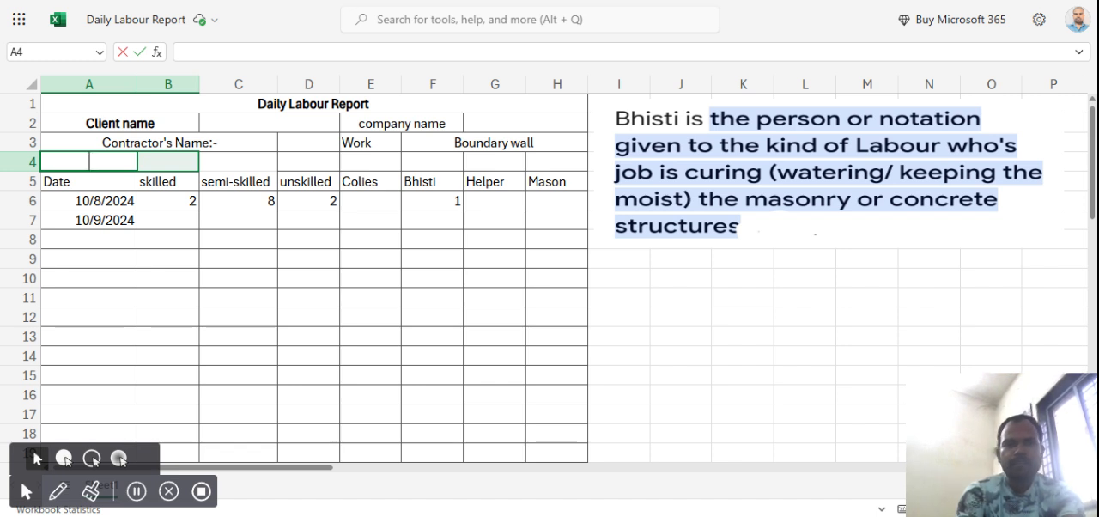
# Extend the Work label in cell E3 to read "Work location".
pyautogui.click(382, 146)
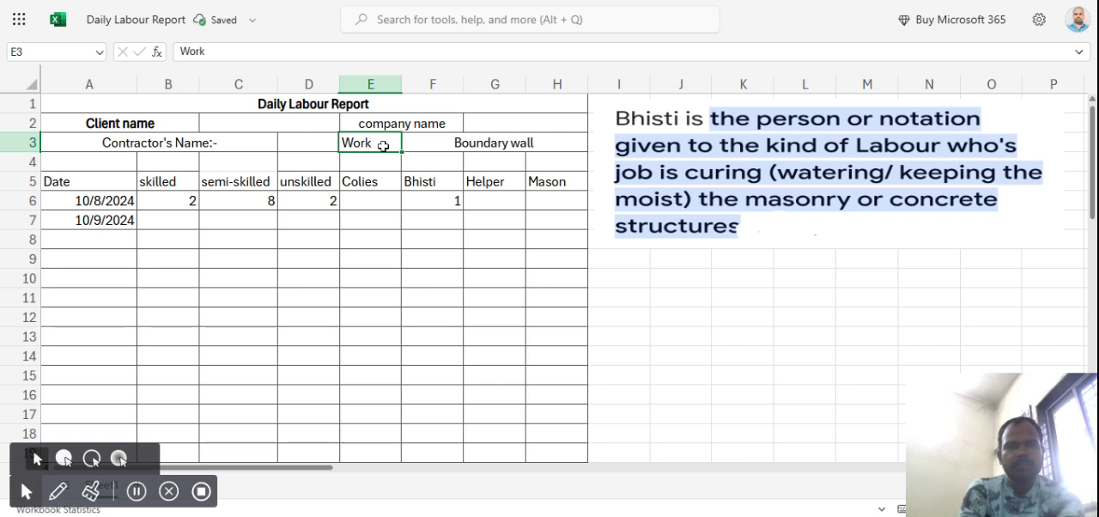
pyautogui.doubleClick(383, 146)
pyautogui.write('l')
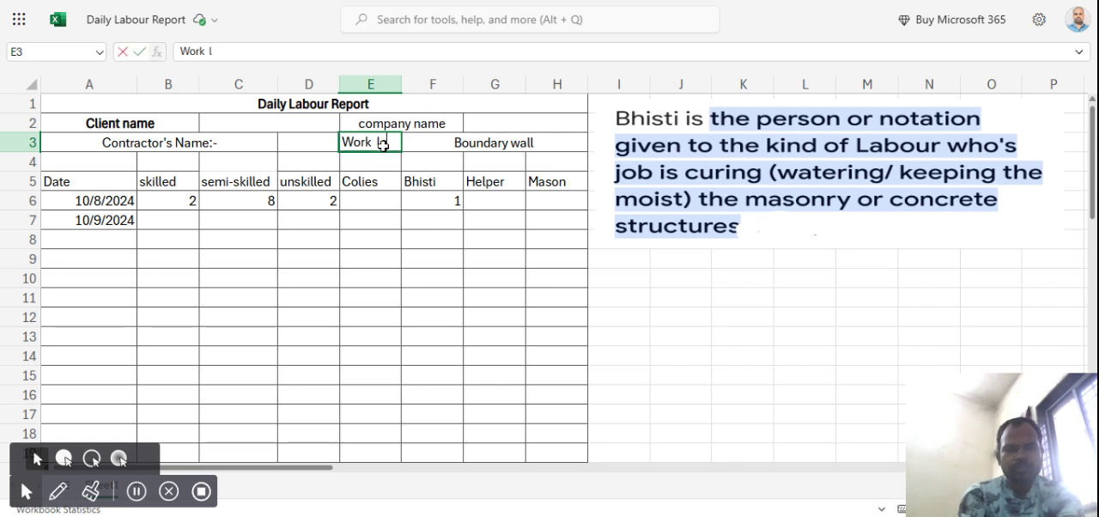
pyautogui.write('oc')
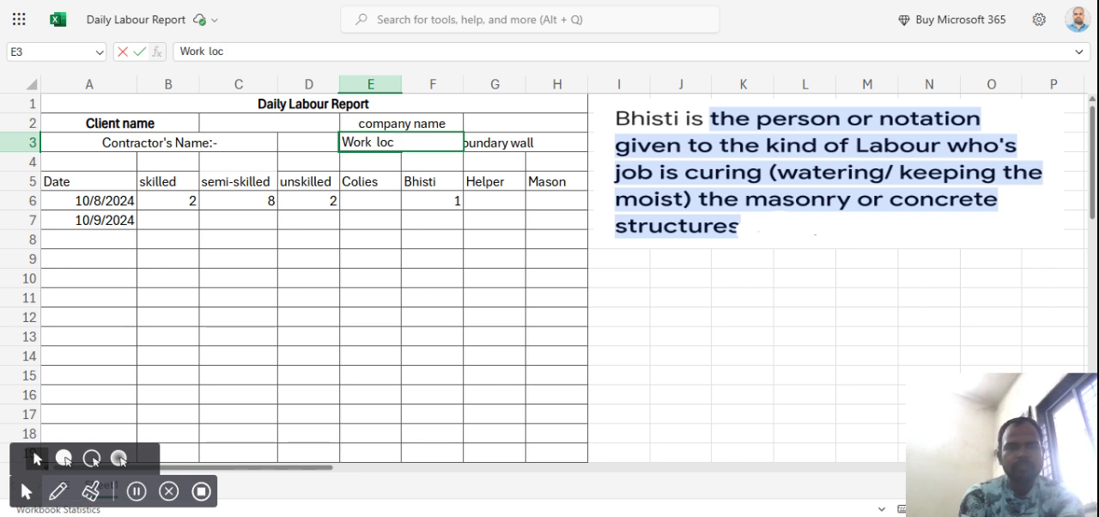
pyautogui.write('ATION')
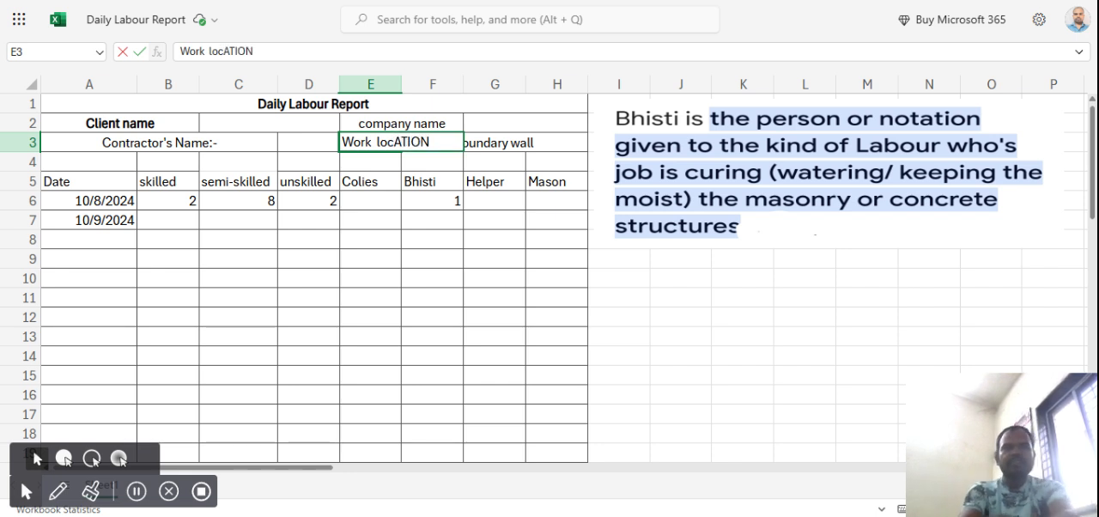
pyautogui.press('BackSpace')
pyautogui.press('BackSpace')
pyautogui.press('BackSpace')
pyautogui.press('BackSpace')
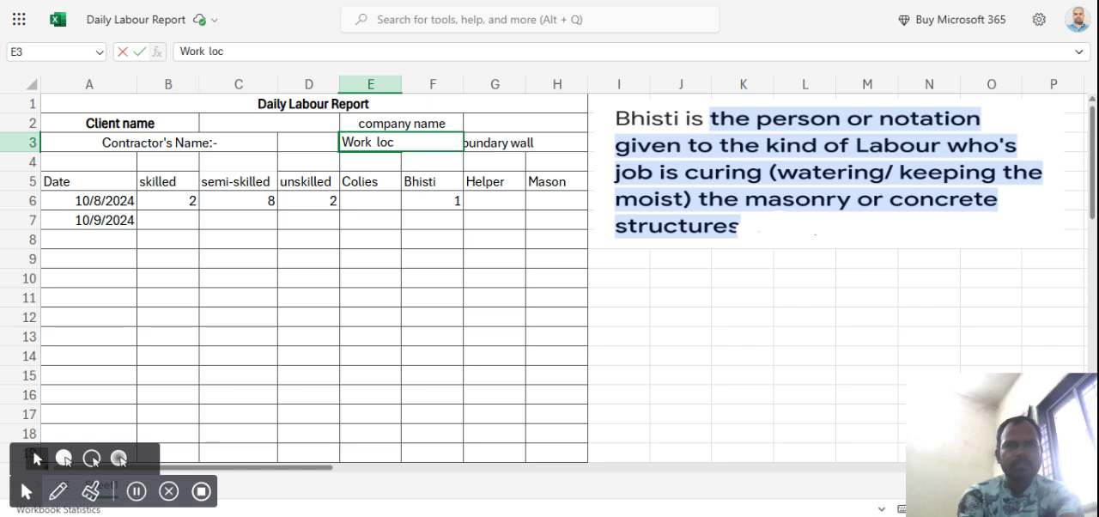
pyautogui.write('at')
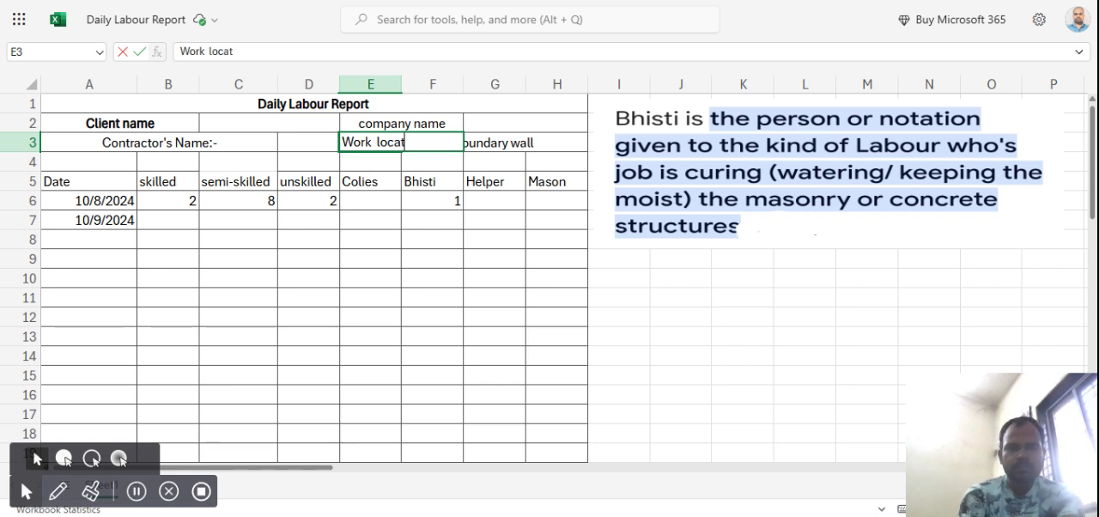
pyautogui.write('ion')
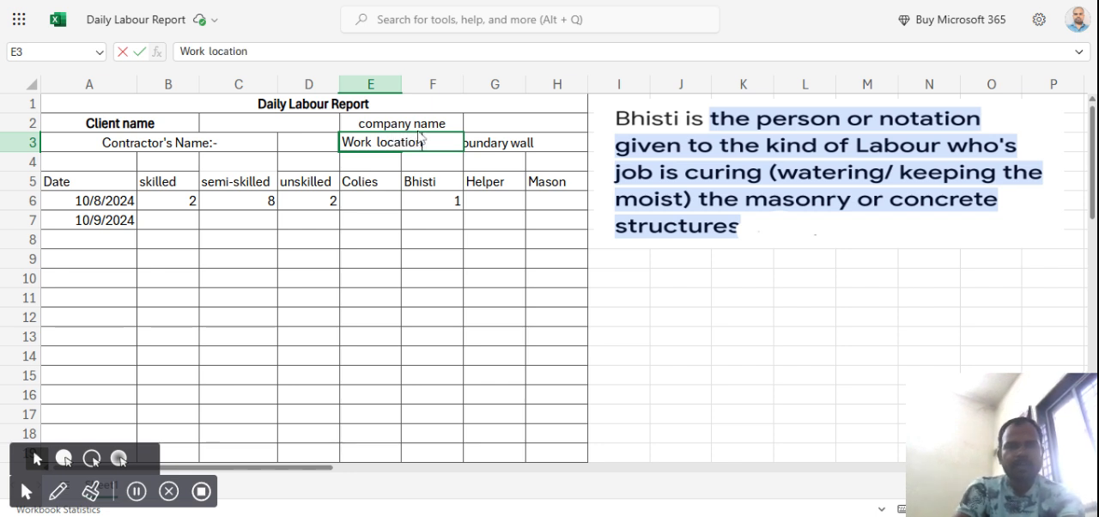
pyautogui.click(451, 129)
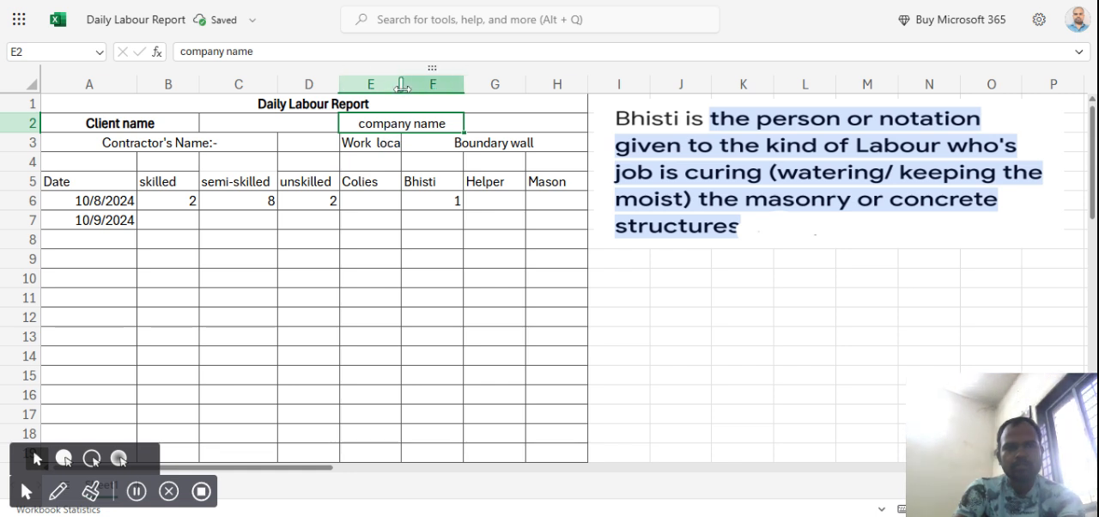
# Widen column E to fit the Work location label and move the Bhisti definition picture clear of the table.
pyautogui.moveTo(401, 84); pyautogui.dragTo(435, 87)
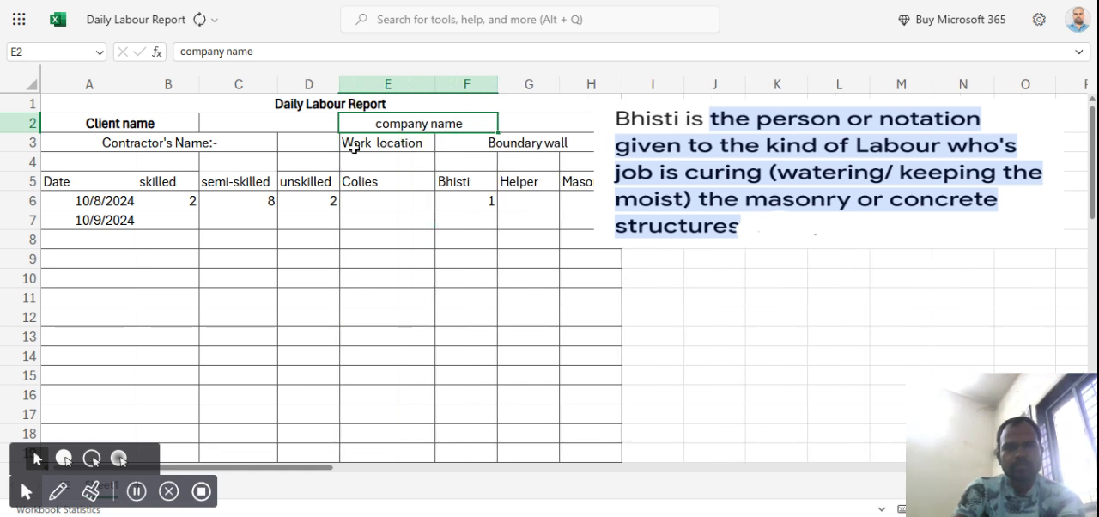
pyautogui.click(658, 146)
pyautogui.moveTo(657, 146); pyautogui.dragTo(695, 146)
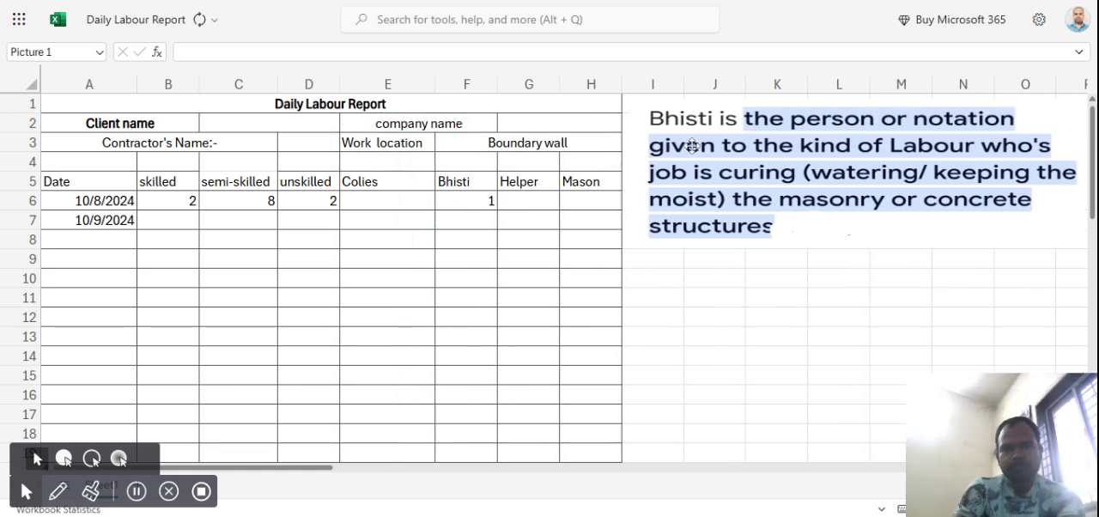
# Enter the label "PO. Number" in cell A4.
pyautogui.click(114, 162)
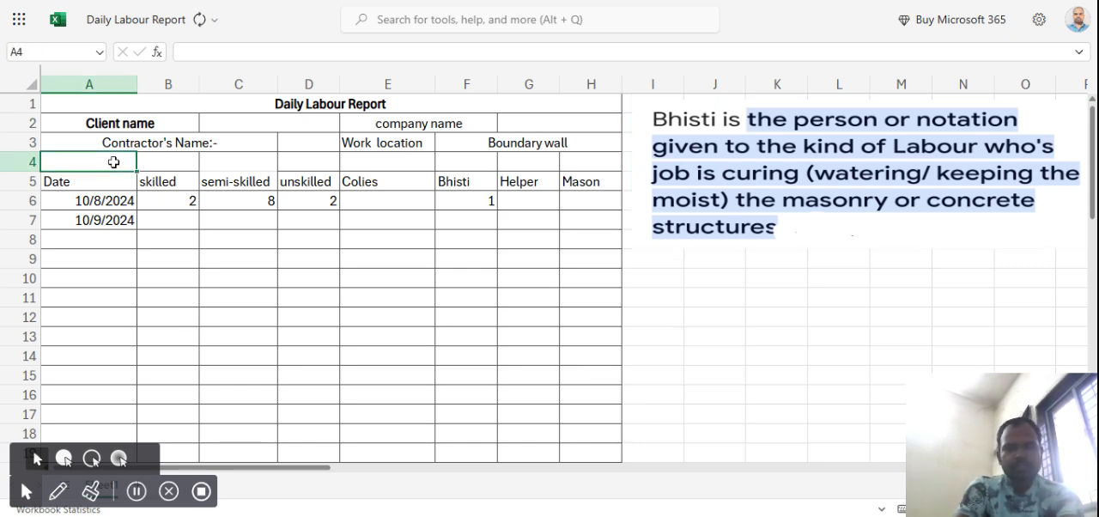
pyautogui.hotkey('shift', 'Right')
pyautogui.write('P')
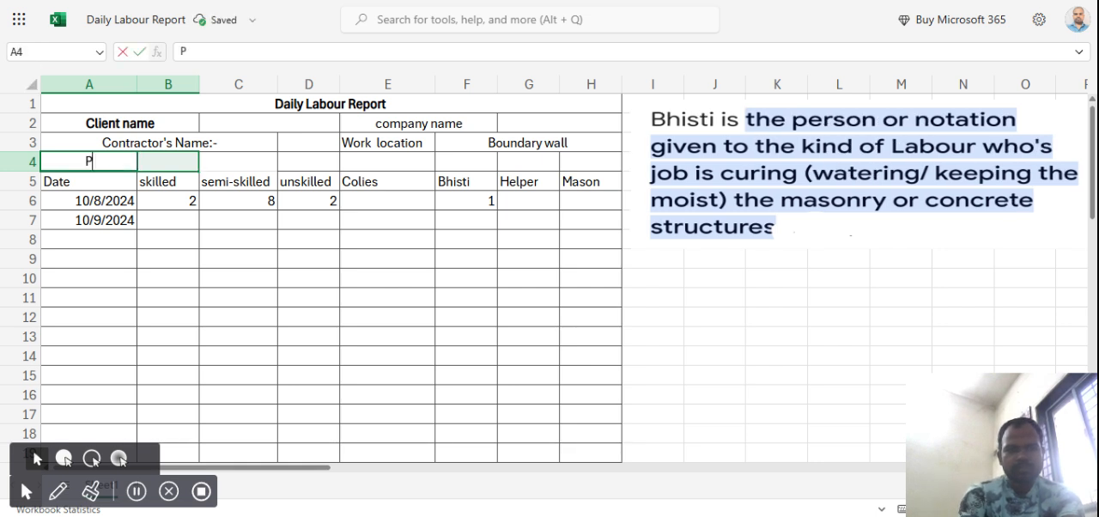
pyautogui.write('o)')
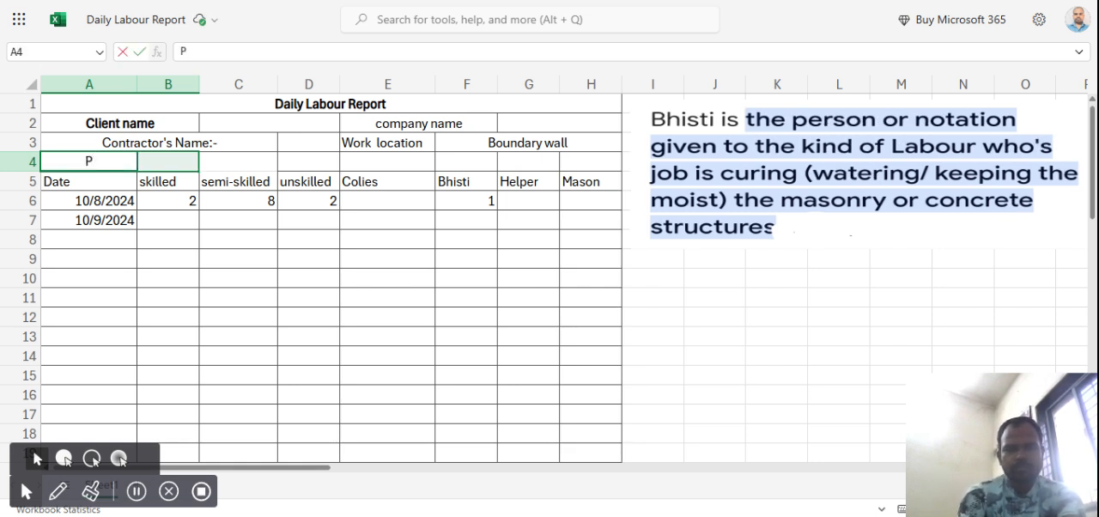
pyautogui.write('O.')
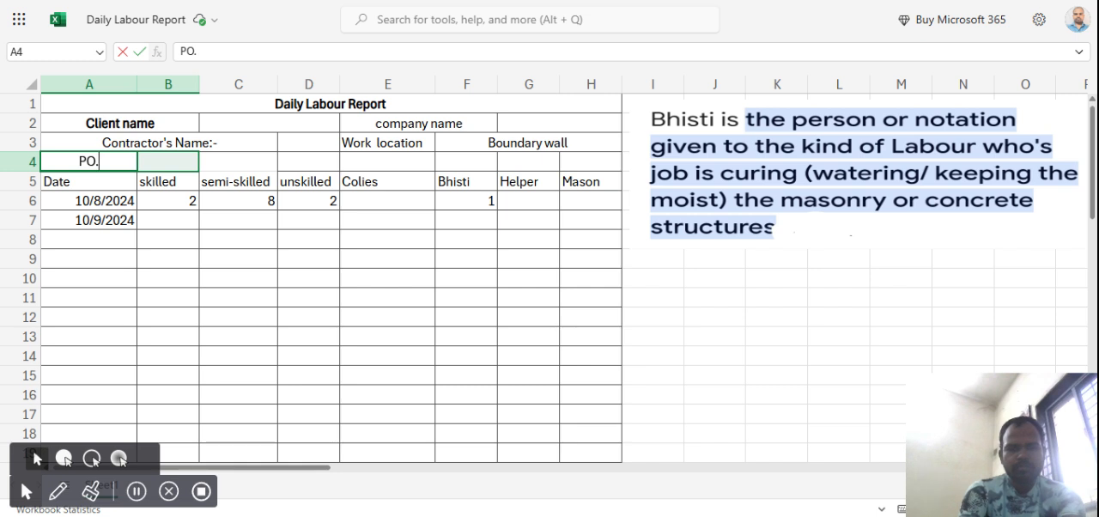
pyautogui.write(' Num')
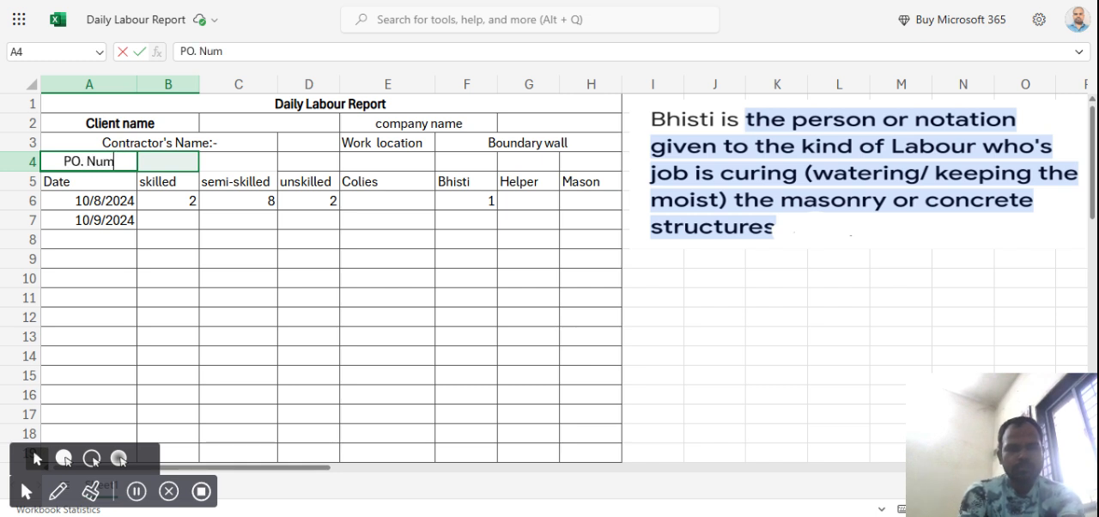
pyautogui.write('ber')
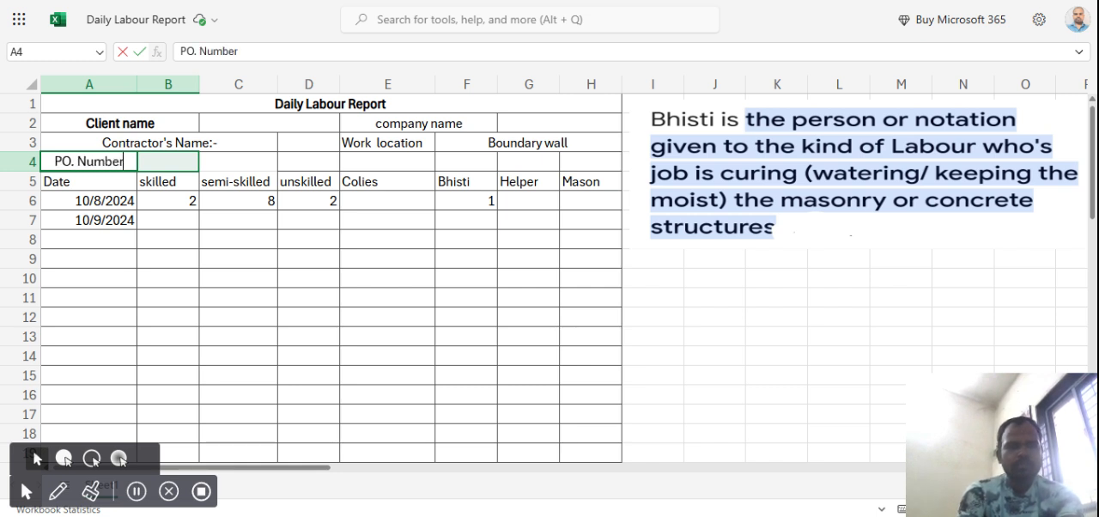
# Merge and center the empty cells B4:C4 next to the PO. Number label.
pyautogui.click(165, 159)
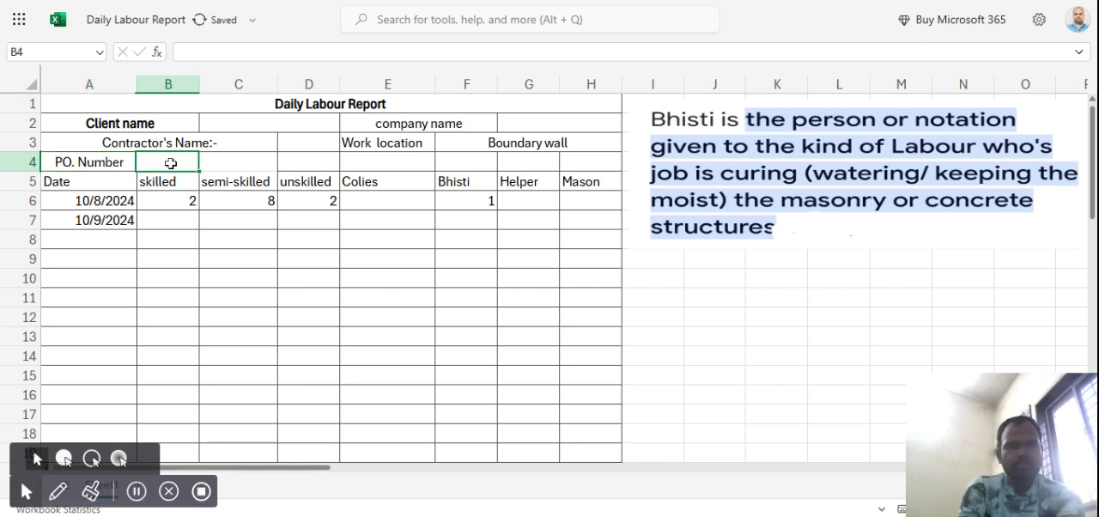
pyautogui.hotkey('shift', 'Right')
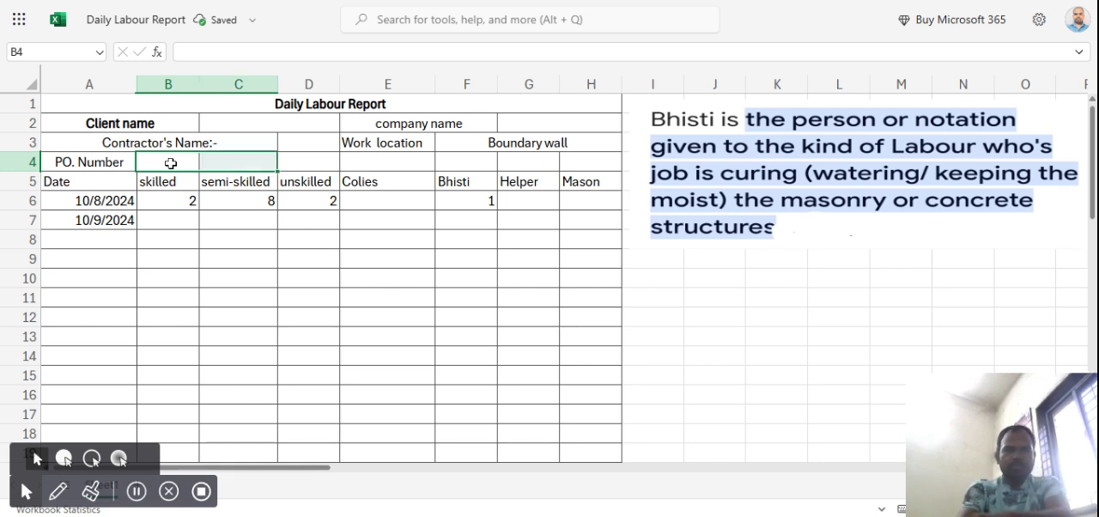
pyautogui.click(333, 17)
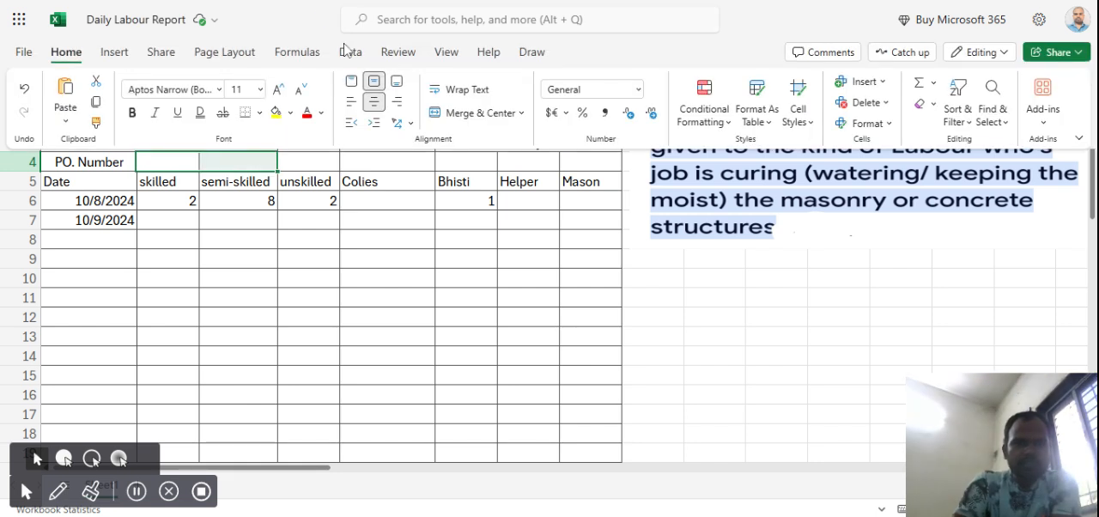
pyautogui.click(455, 117)
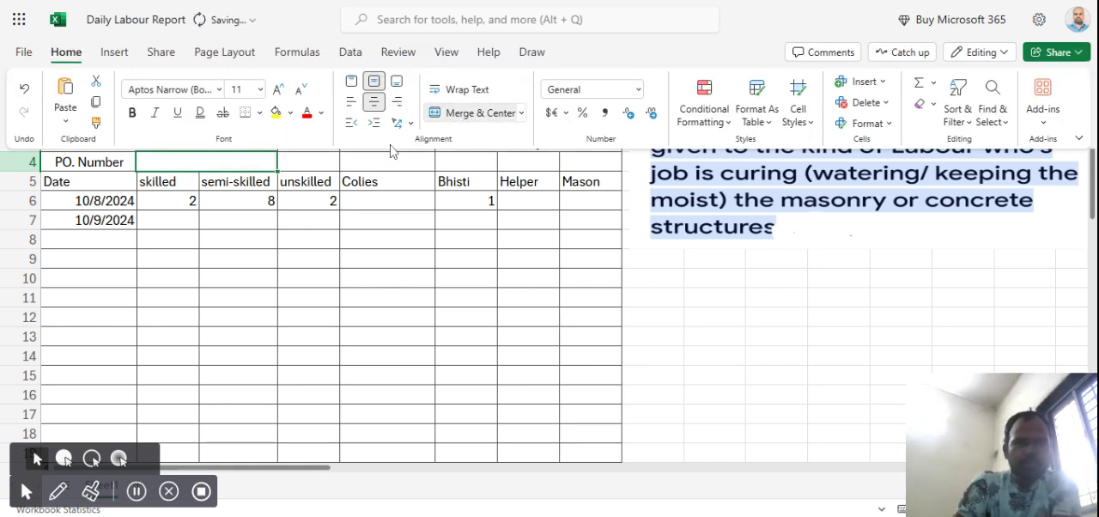
pyautogui.click(309, 212)
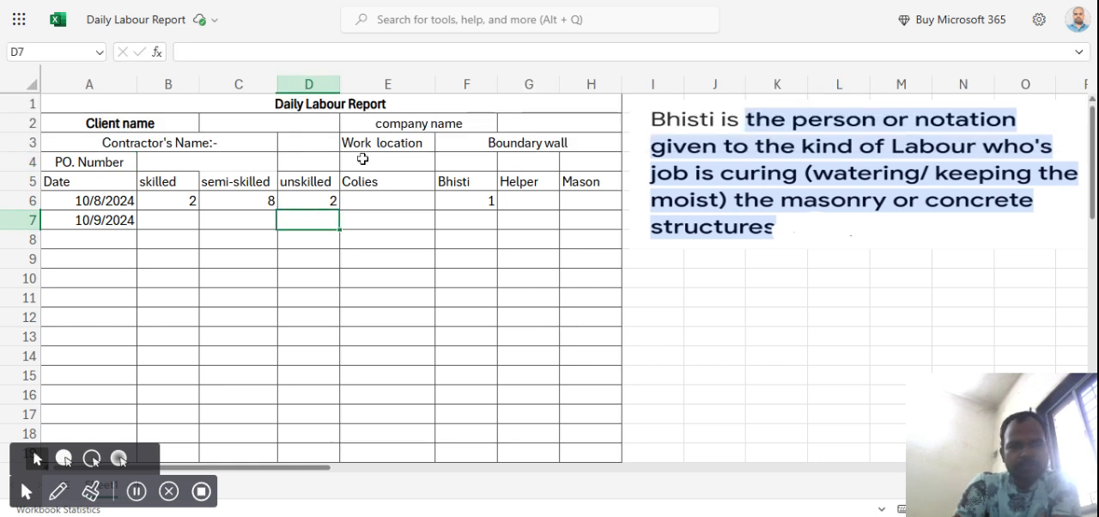
# Enter the label "work start date" in cell E4, below the Work location label.
pyautogui.click(363, 160)
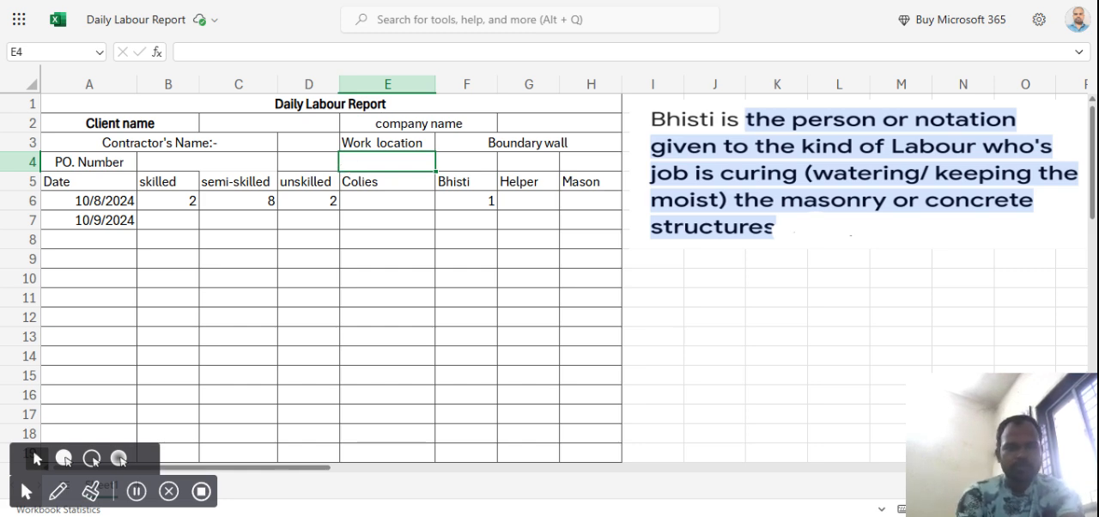
pyautogui.write('work')
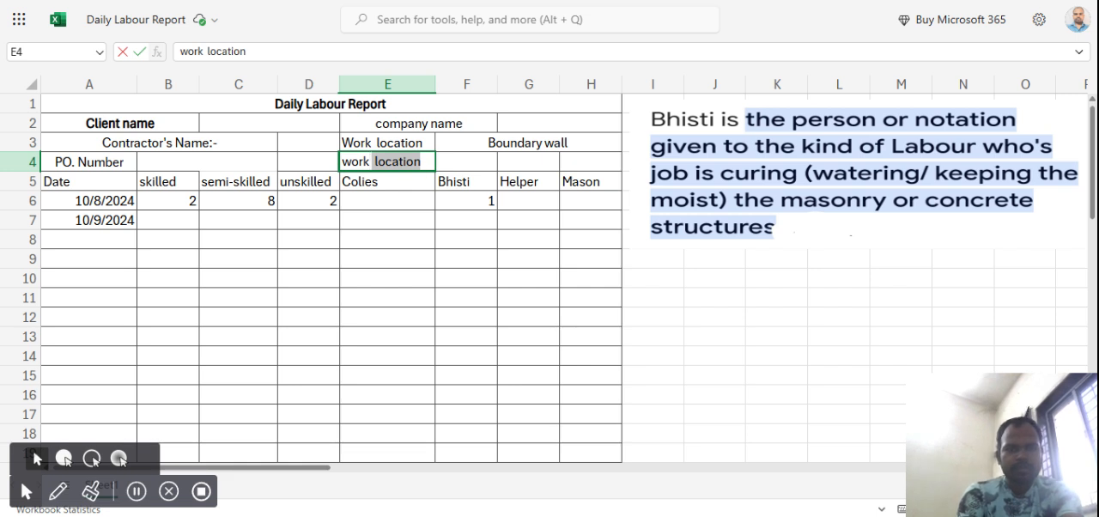
pyautogui.write(' start da')
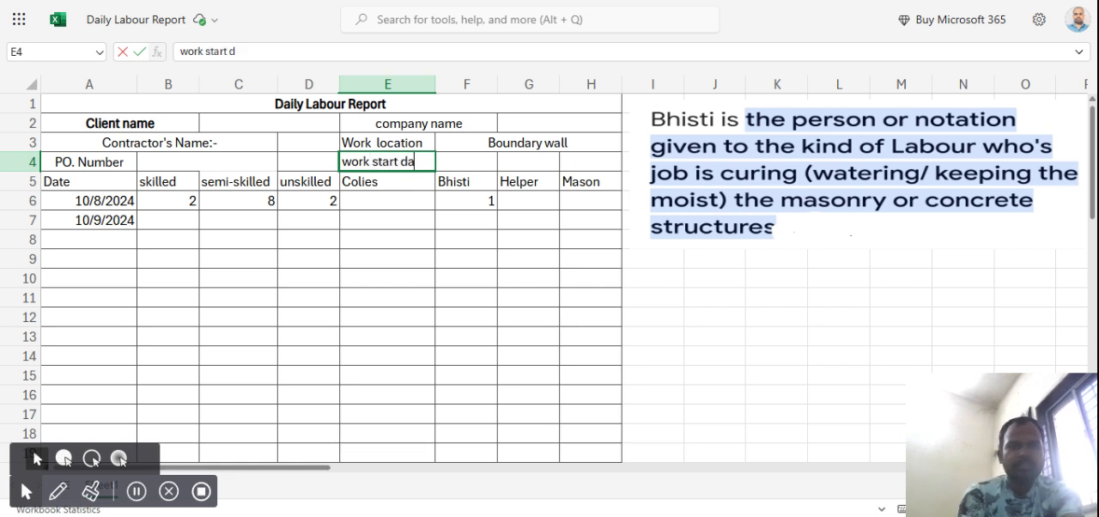
pyautogui.write('te')
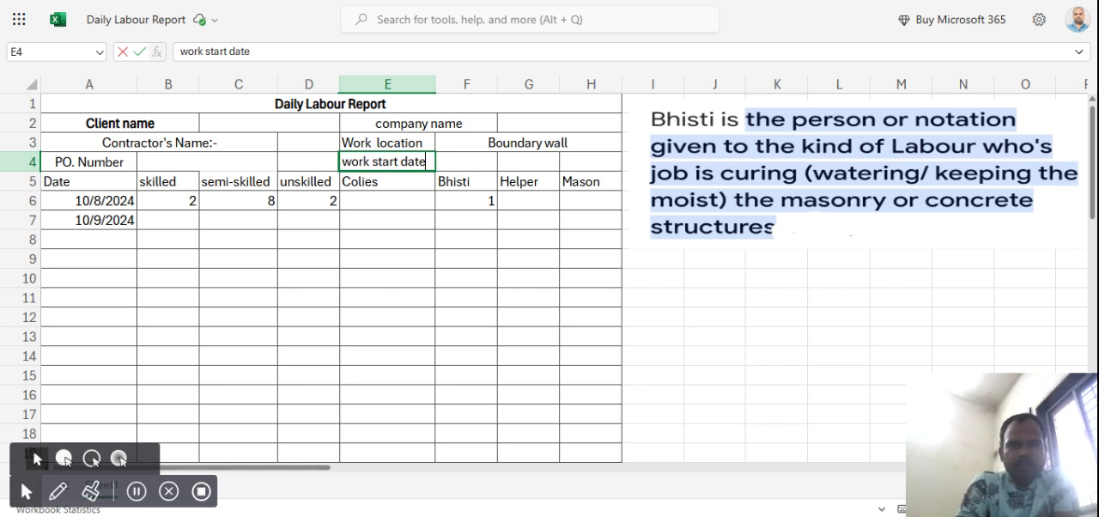
pyautogui.click(449, 238)
# Merge and center the empty cells F4:H4 next to the work start date label.
pyautogui.click(465, 162)
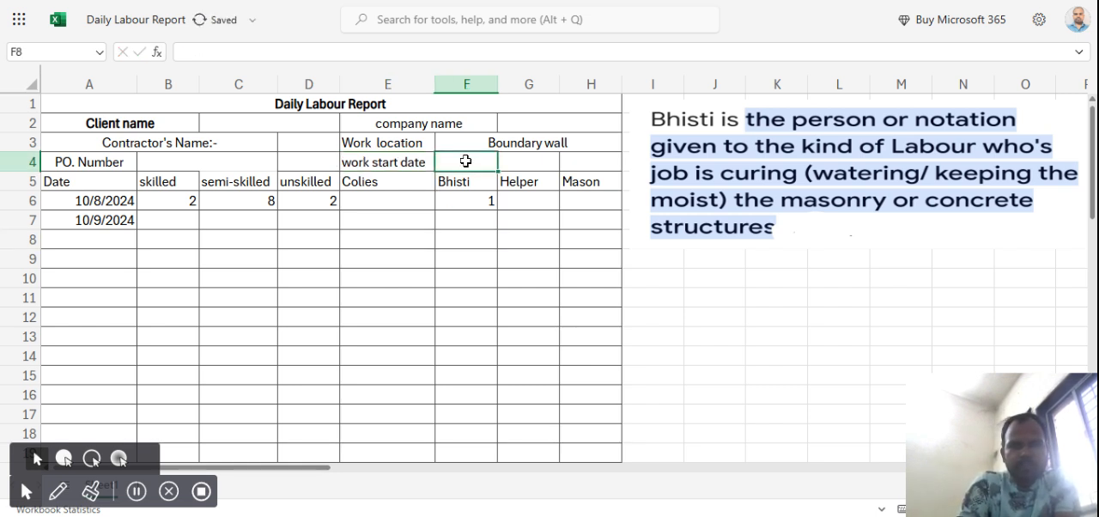
pyautogui.hotkey('shift', 'Right')
pyautogui.hotkey('shift', 'Right')
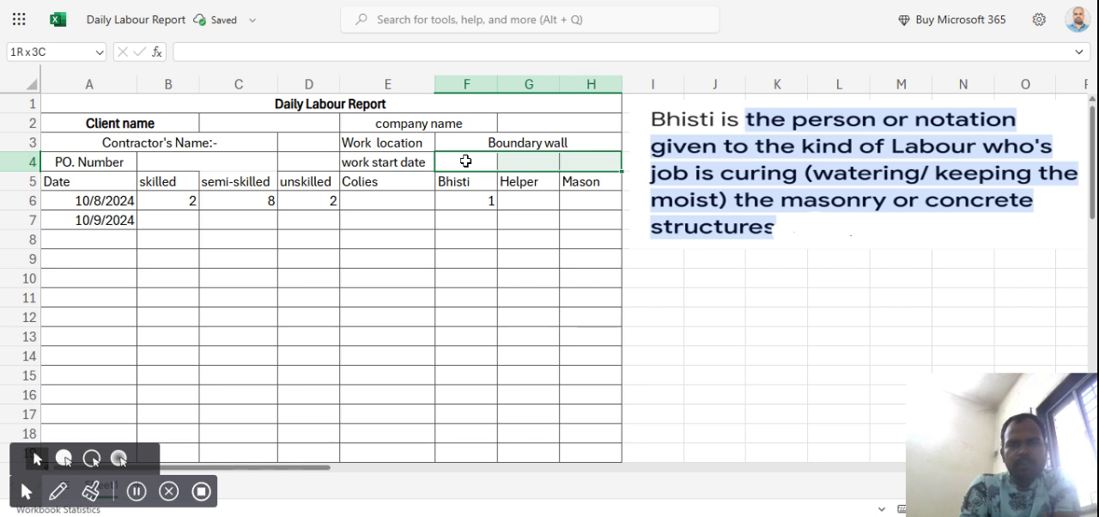
pyautogui.click(316, 34)
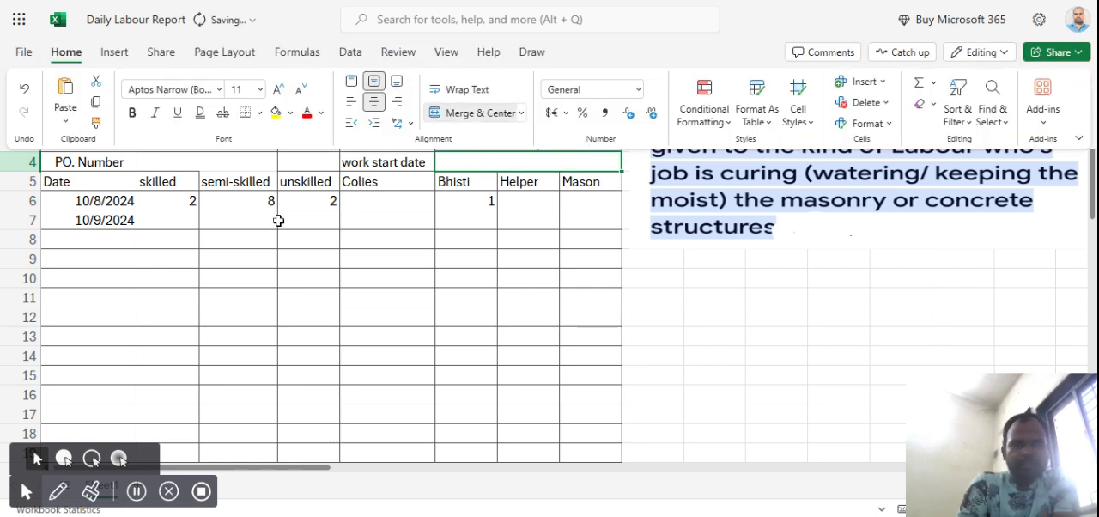
pyautogui.click(275, 261)
# Unmerge the Contractor's Name cell spanning A3:C3 and merge and center the label across A3:B3 only.
pyautogui.click(94, 142)
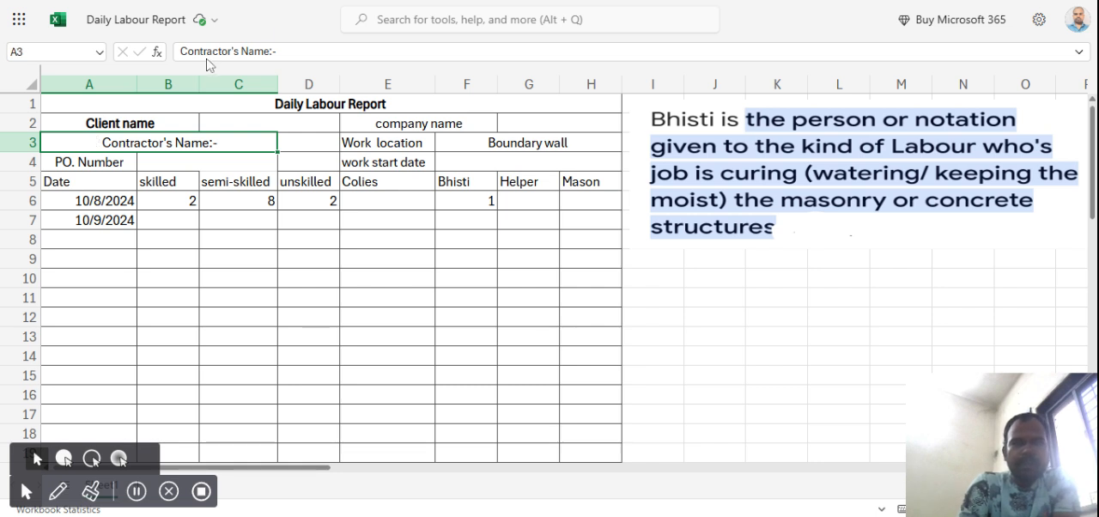
pyautogui.click(357, 36)
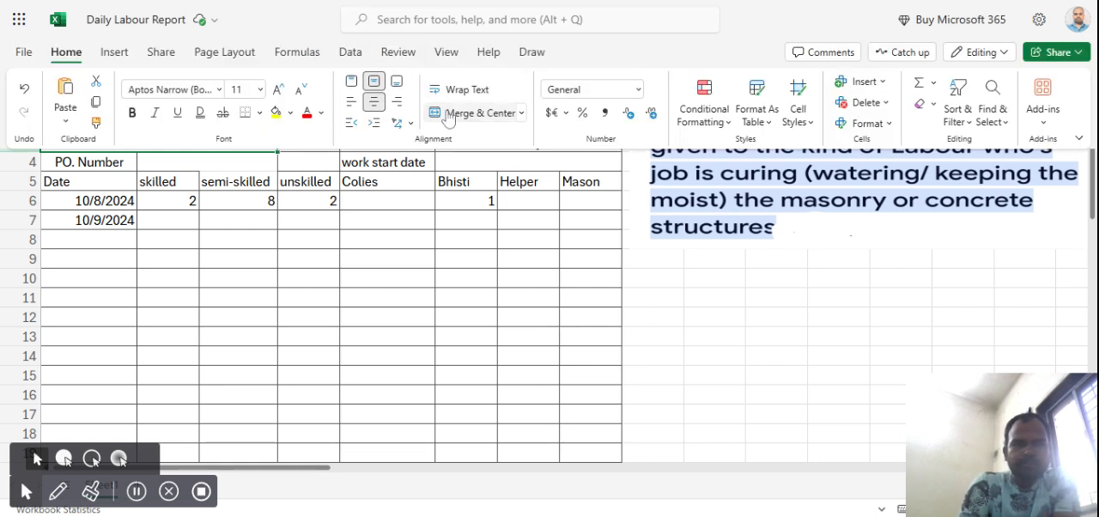
pyautogui.click(294, 223)
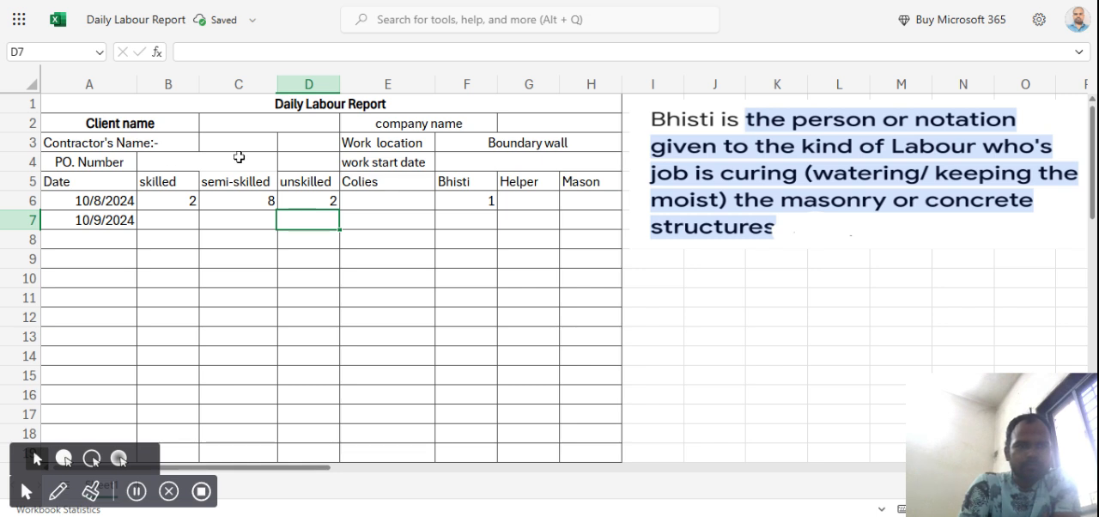
pyautogui.click(175, 146)
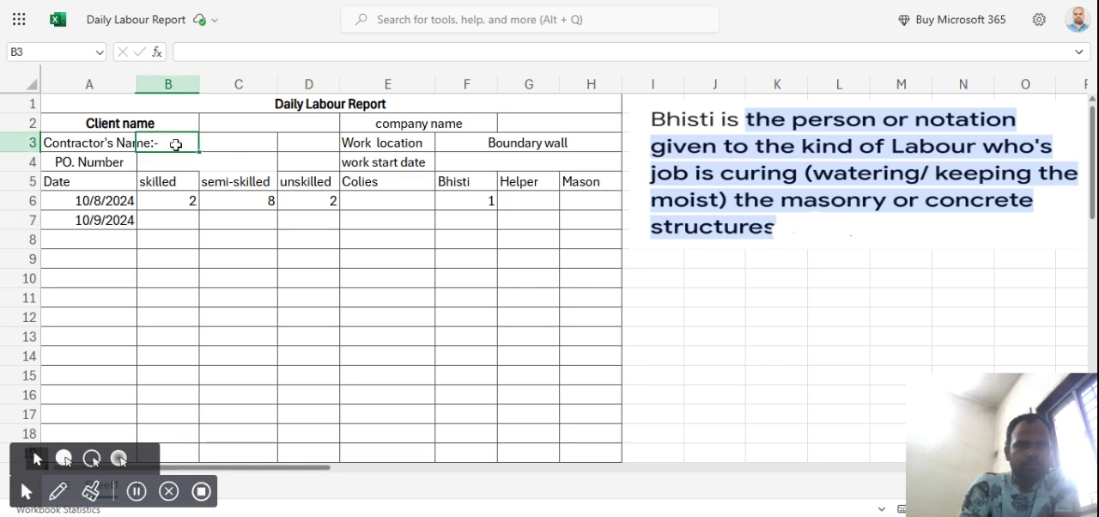
pyautogui.click(107, 144)
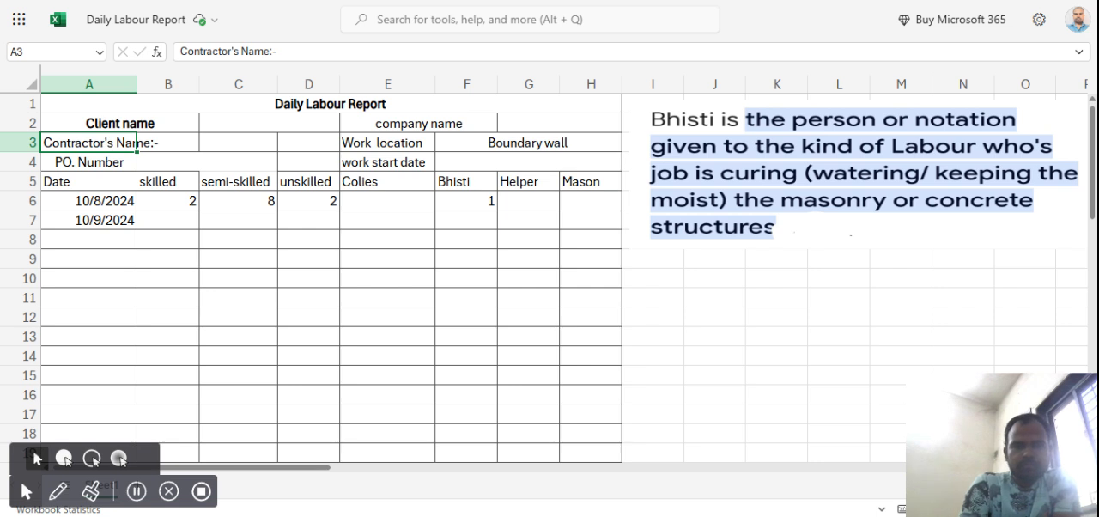
pyautogui.moveTo(107, 145); pyautogui.dragTo(168, 143)
pyautogui.click(420, 37)
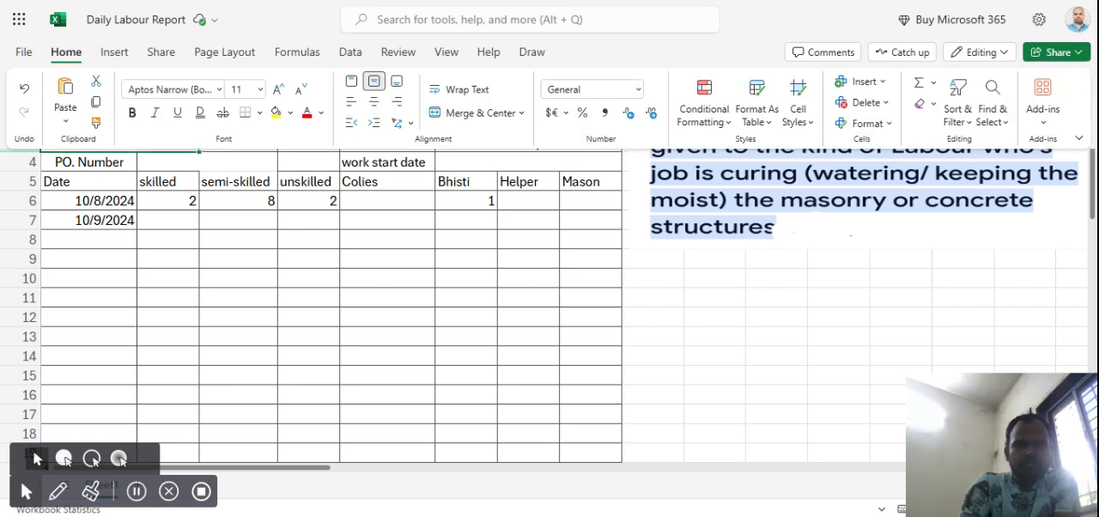
pyautogui.click(483, 116)
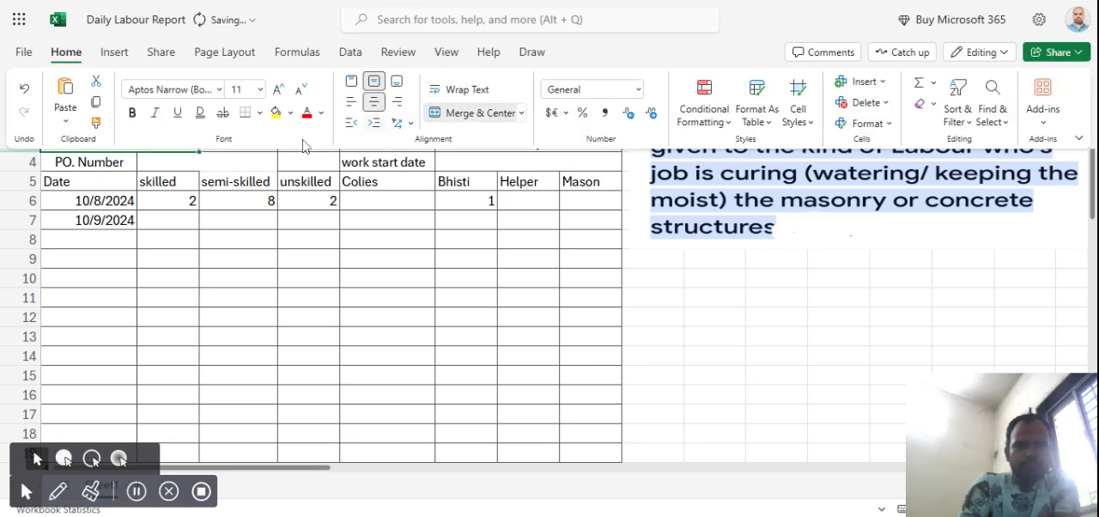
# Unmerge cells B4:C4 and merge and center the PO. Number label across A4:B4.
pyautogui.click(209, 163)
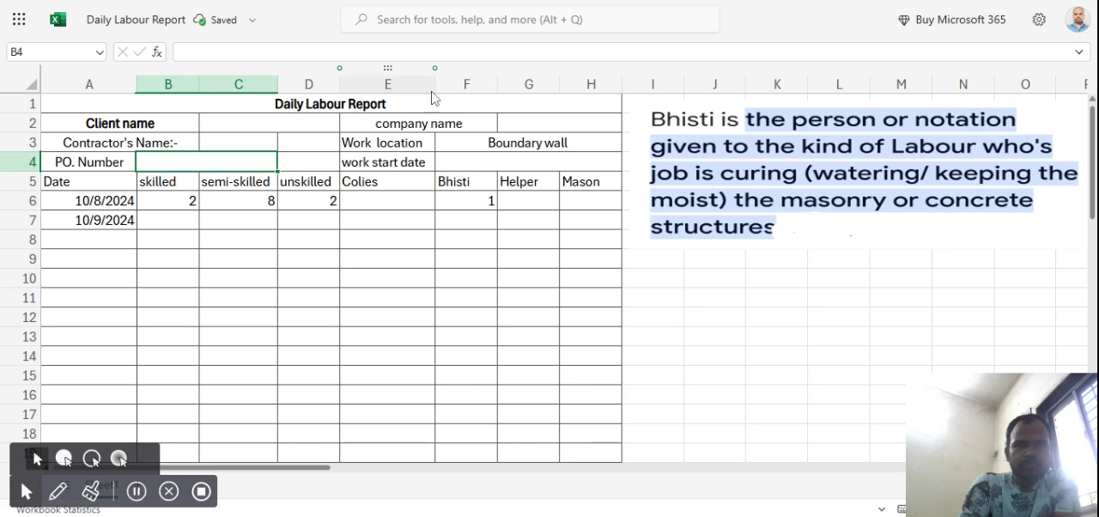
pyautogui.click(478, 37)
pyautogui.click(454, 115)
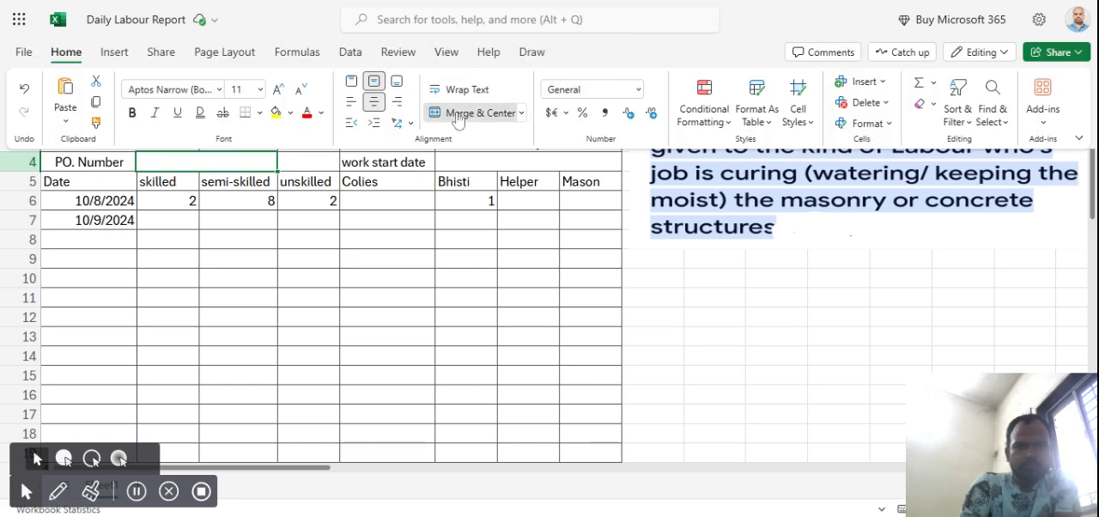
pyautogui.click(93, 163)
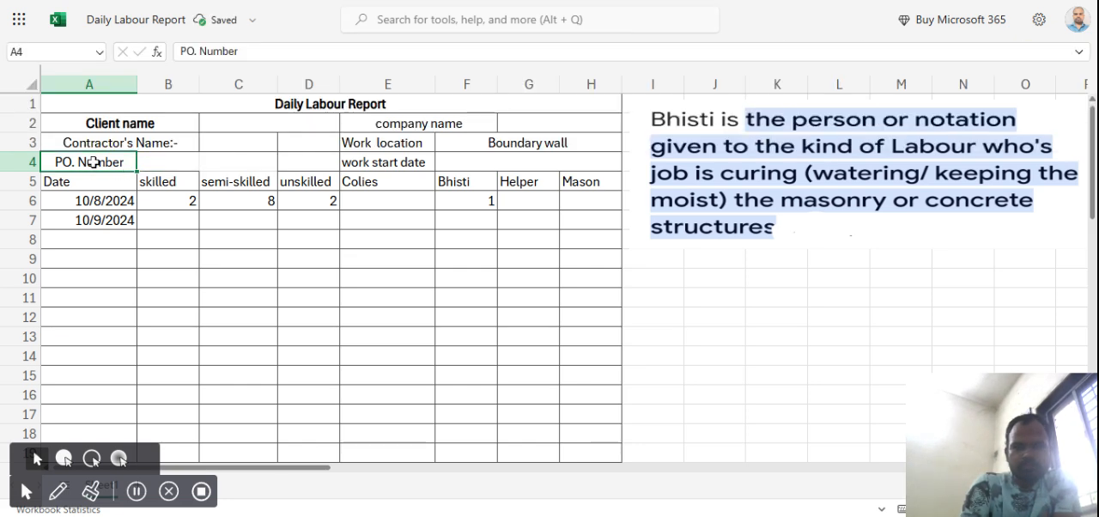
pyautogui.hotkey('shift', 'Right')
pyautogui.click(412, 37)
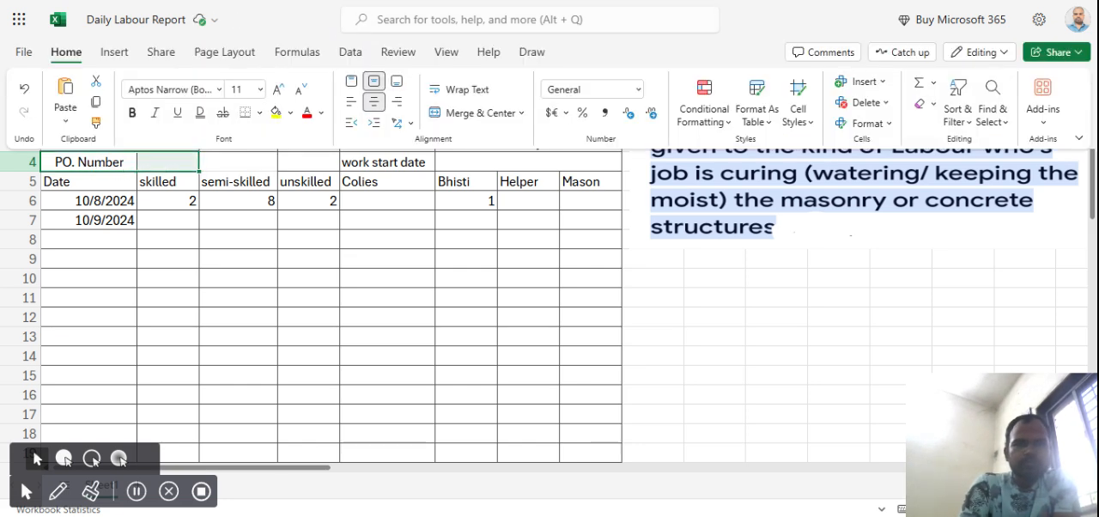
pyautogui.click(457, 116)
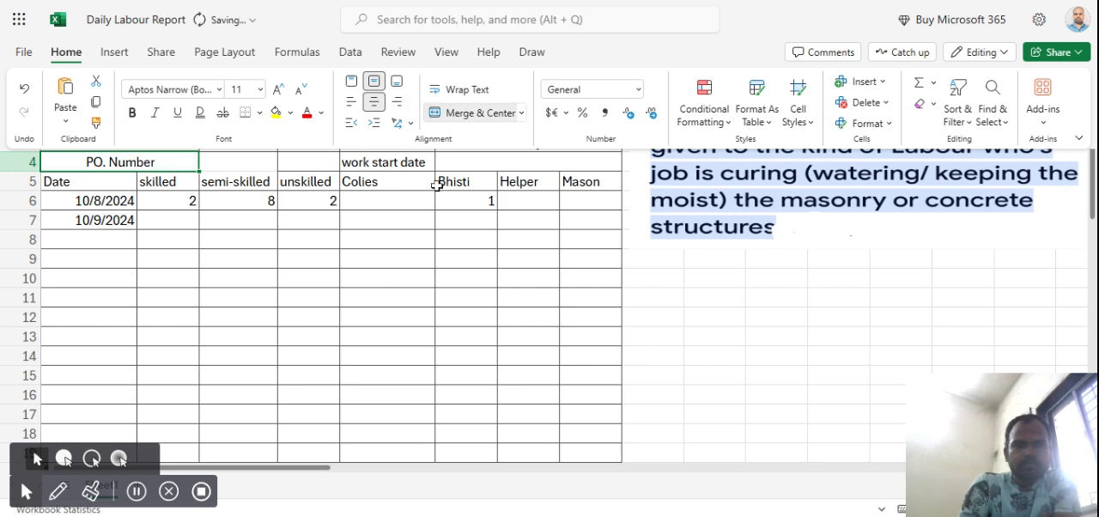
pyautogui.click(437, 180)
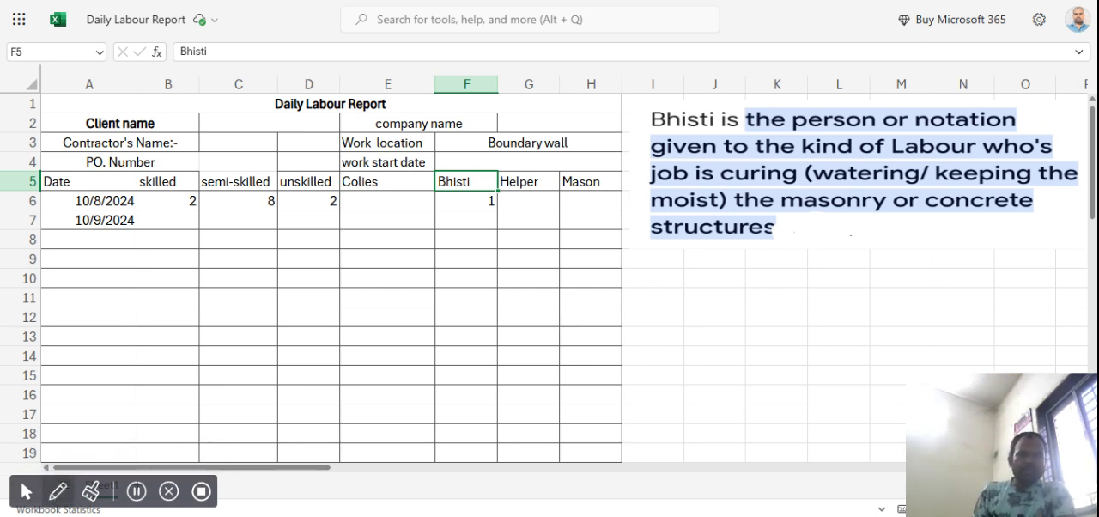
pyautogui.moveTo(75, 181)
pyautogui.mouseDown()
pyautogui.moveTo(135, 206)
pyautogui.moveTo(75, 184)
pyautogui.moveTo(36, 211)
pyautogui.mouseUp()
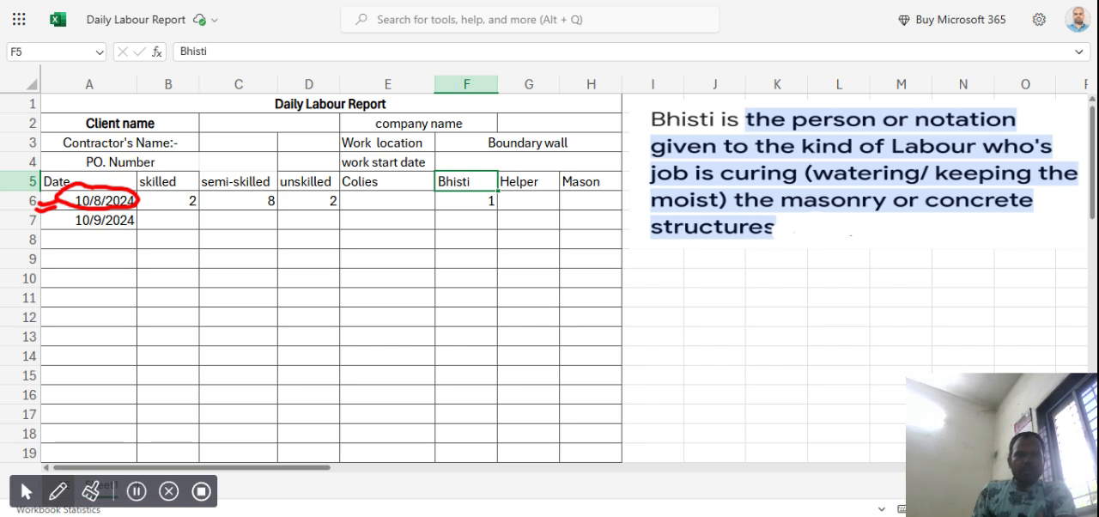
pyautogui.moveTo(168, 190)
pyautogui.mouseDown()
pyautogui.moveTo(189, 181)
pyautogui.moveTo(196, 200)
pyautogui.mouseUp()
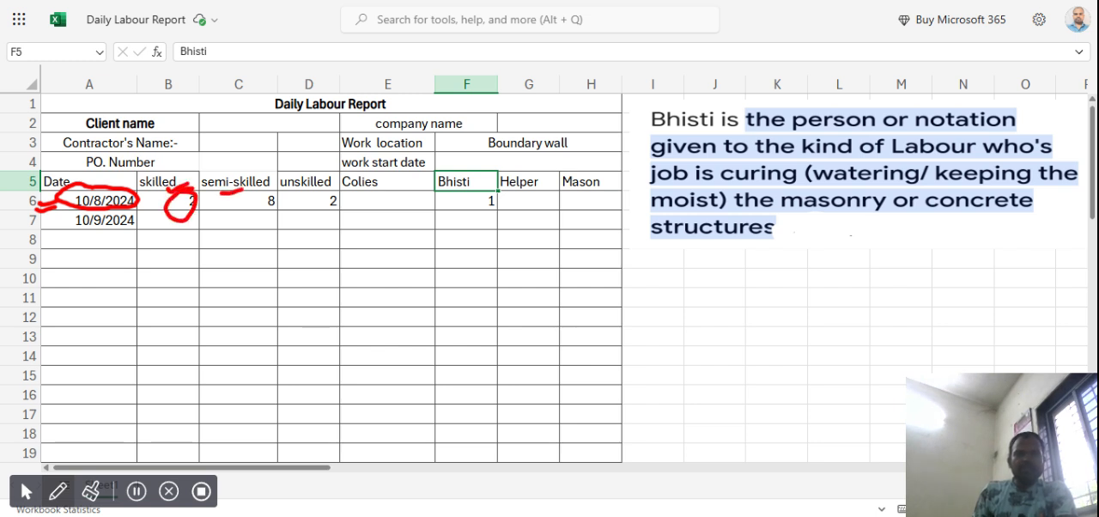
pyautogui.click(247, 215)
pyautogui.moveTo(319, 206)
pyautogui.mouseDown()
pyautogui.moveTo(310, 182)
pyautogui.moveTo(247, 207)
pyautogui.moveTo(271, 188)
pyautogui.mouseUp()
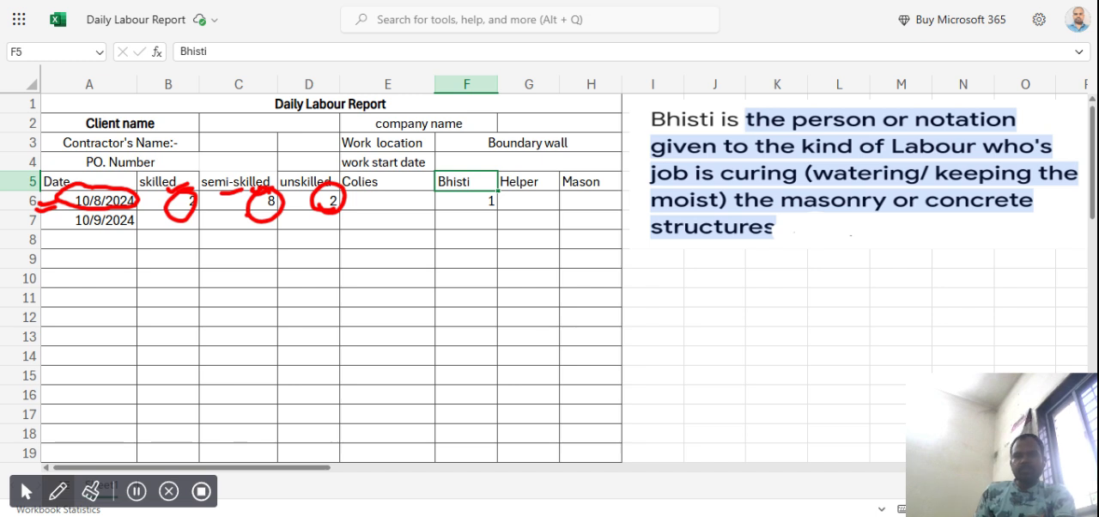
pyautogui.moveTo(299, 314)
pyautogui.mouseDown()
pyautogui.moveTo(435, 292)
pyautogui.moveTo(447, 263)
pyautogui.moveTo(504, 257)
pyautogui.moveTo(460, 311)
pyautogui.moveTo(563, 295)
pyautogui.moveTo(559, 309)
pyautogui.mouseUp()
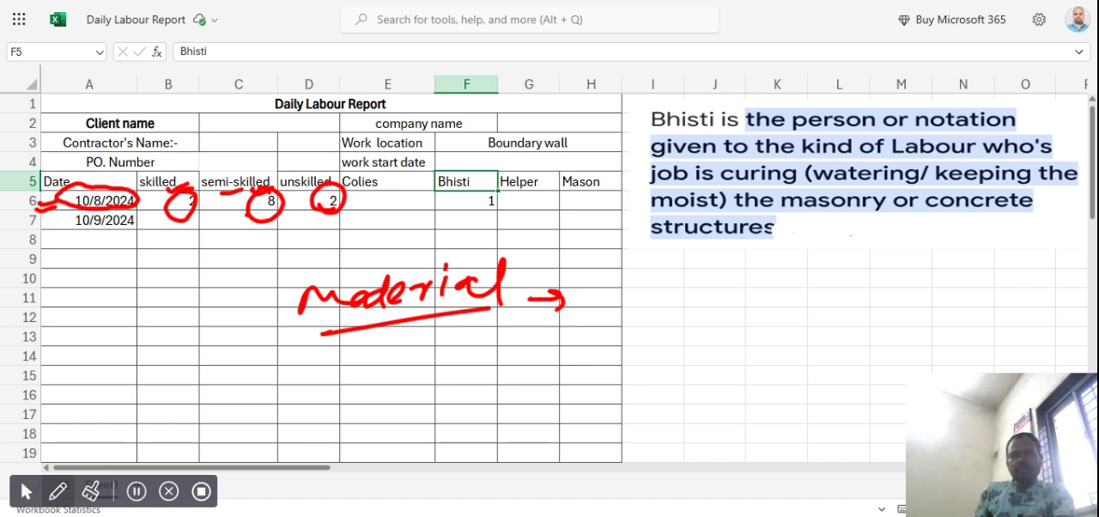
pyautogui.moveTo(608, 286)
pyautogui.mouseDown()
pyautogui.moveTo(616, 305)
pyautogui.moveTo(749, 291)
pyautogui.mouseUp()
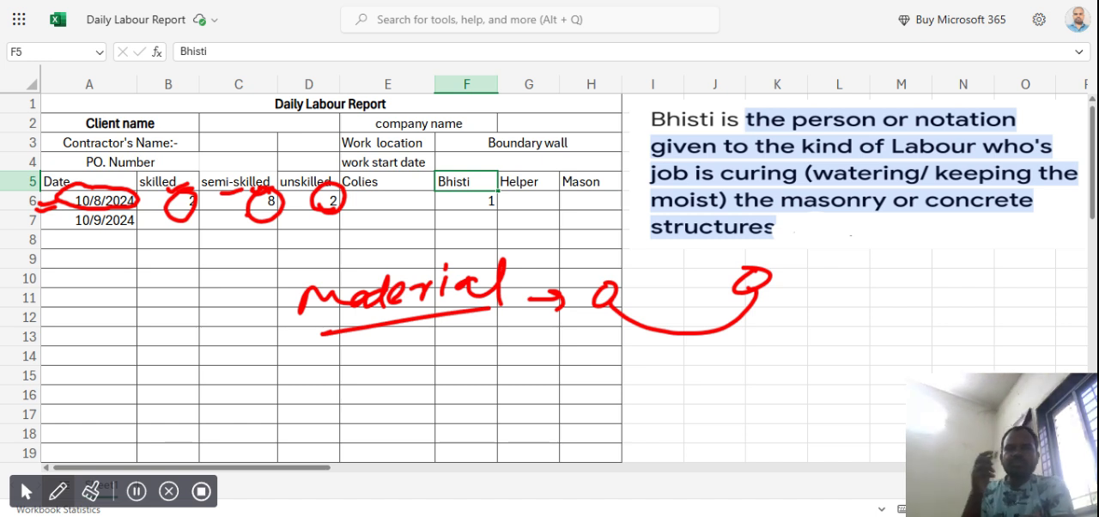
pyautogui.moveTo(652, 128); pyautogui.dragTo(711, 127)
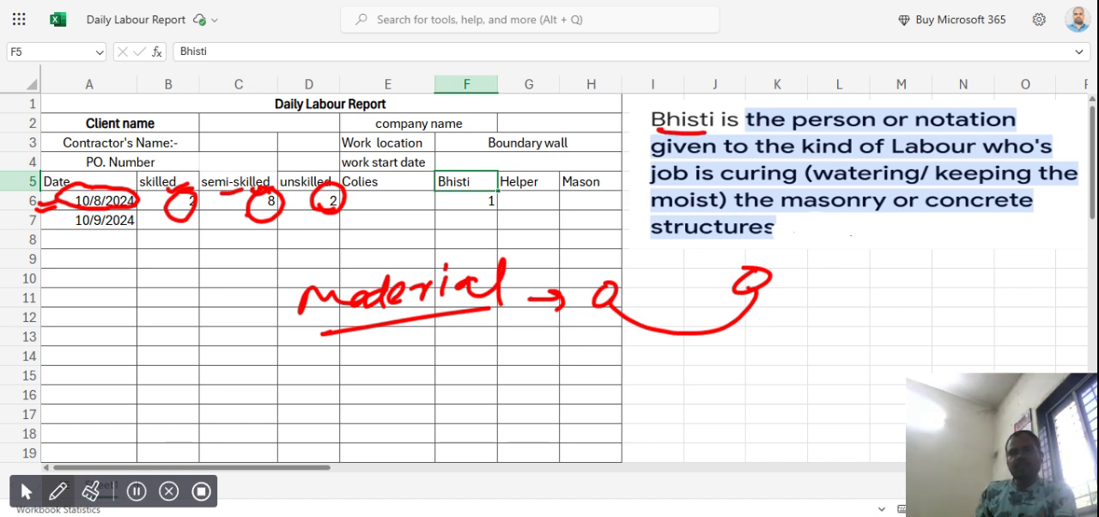
pyautogui.moveTo(784, 132); pyautogui.dragTo(840, 130)
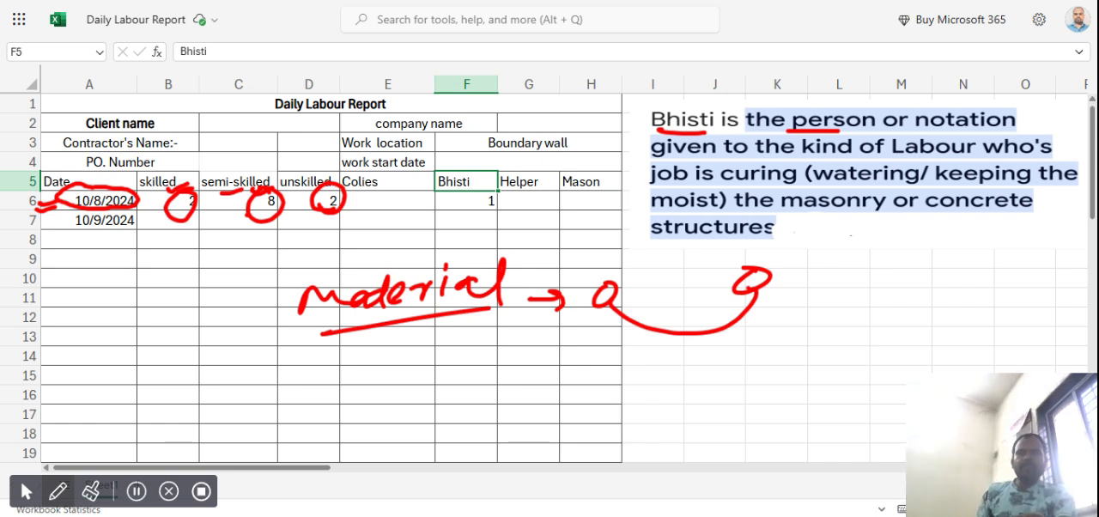
pyautogui.moveTo(587, 158)
pyautogui.mouseDown()
pyautogui.moveTo(549, 180)
pyautogui.moveTo(585, 158)
pyautogui.mouseUp()
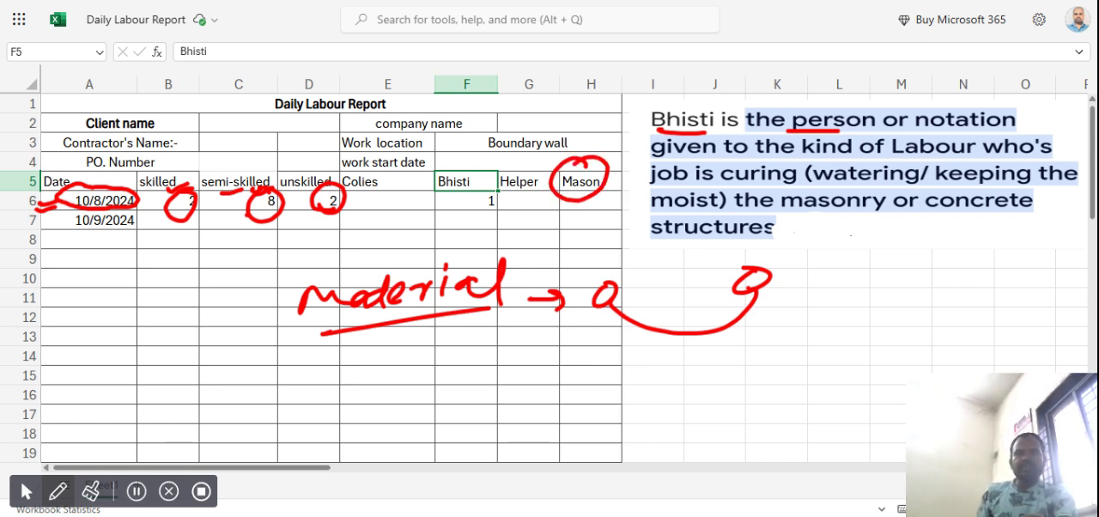